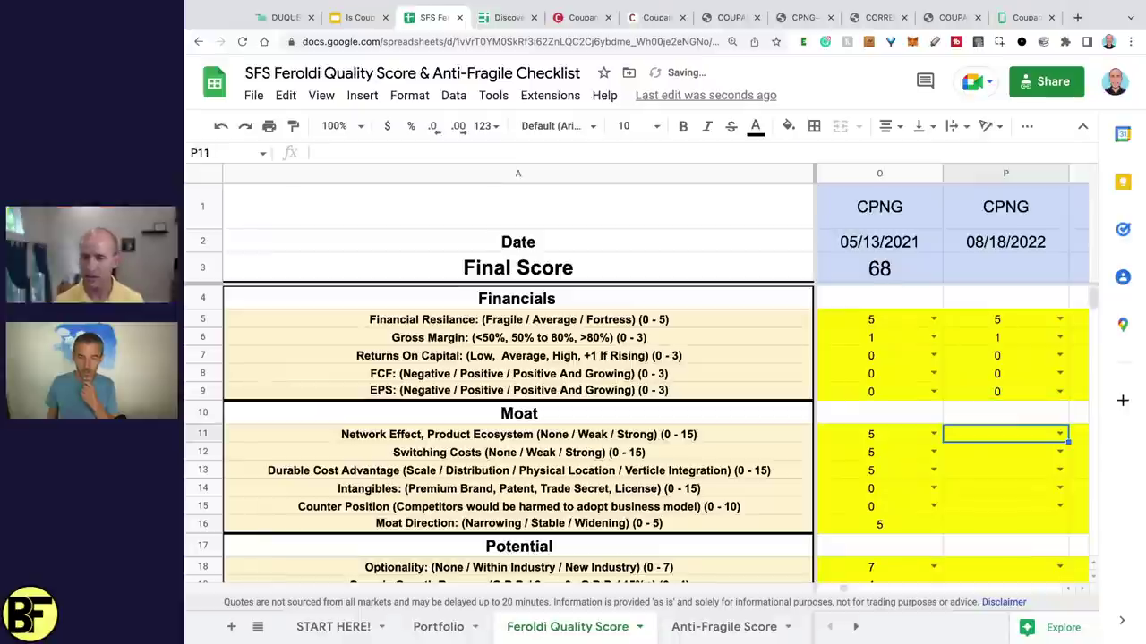
In the 08/18/2022 CPNG column's Moat section, enter 5 each for Network Effect, Switching Costs, Durable Cost Advantage and Moat Direction
{"action": "scroll", "coordinate": [1025, 444], "scroll_direction": "down", "scroll_amount": 1}
{"action": "scroll", "coordinate": [1025, 445], "scroll_direction": "down", "scroll_amount": 2}
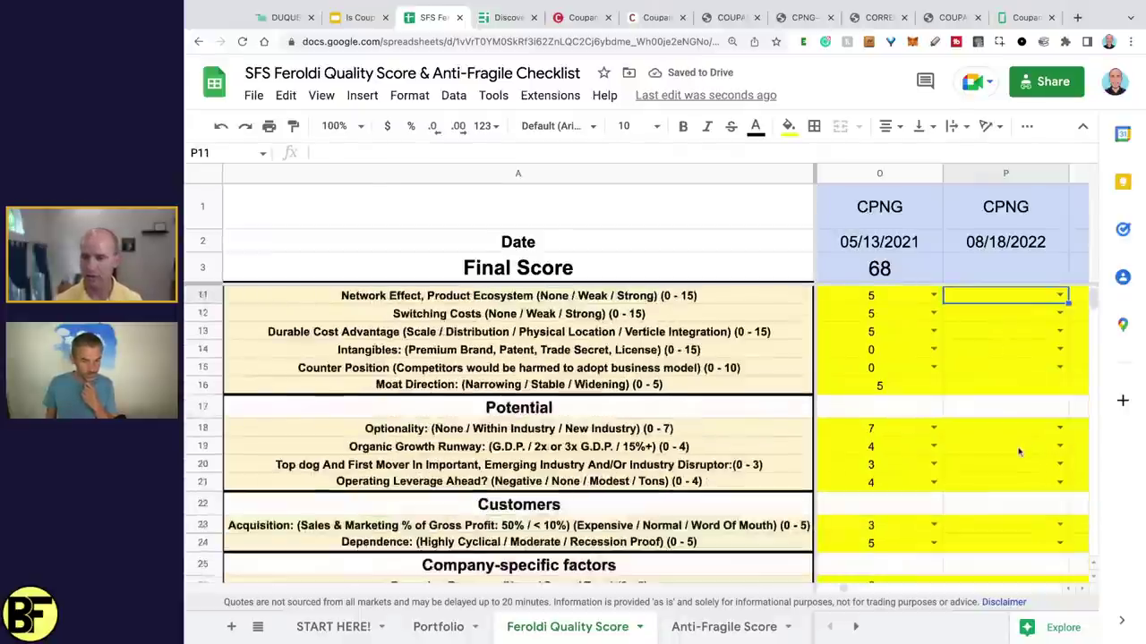
{"action": "scroll", "coordinate": [1004, 452], "scroll_direction": "up", "scroll_amount": 1}
{"action": "type", "text": "5"}
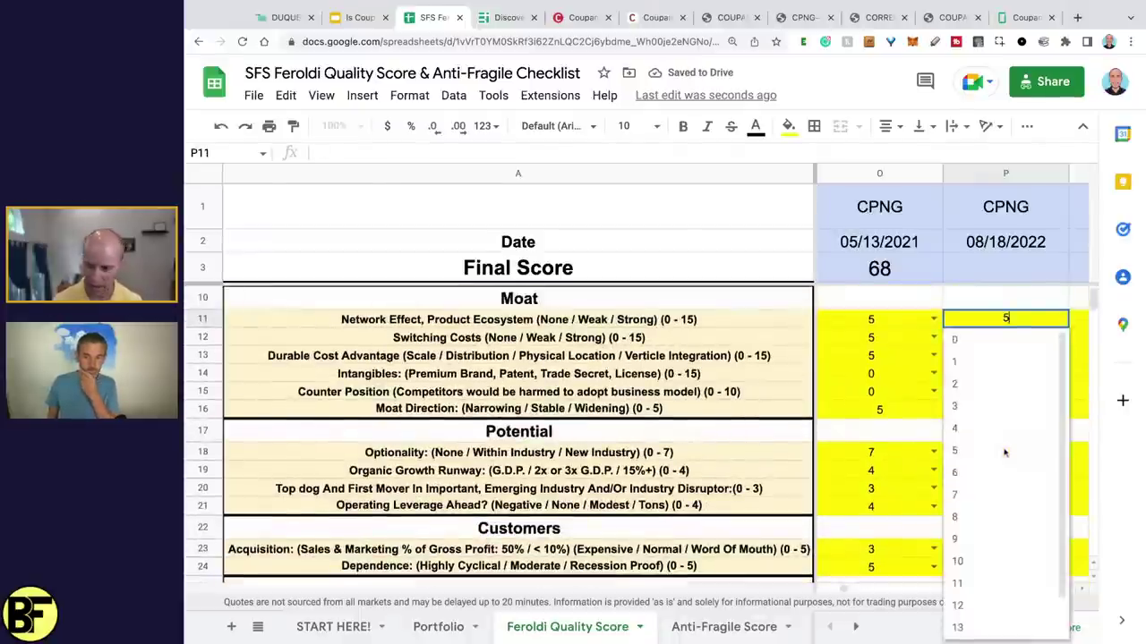
{"action": "key", "text": "Return"}
{"action": "type", "text": "5"}
{"action": "key", "text": "Return"}
{"action": "type", "text": "5"}
{"action": "key", "text": "Return"}
{"action": "key", "text": "Return"}
{"action": "key", "text": "Return"}
{"action": "type", "text": "5"}
{"action": "key", "text": "Return"}
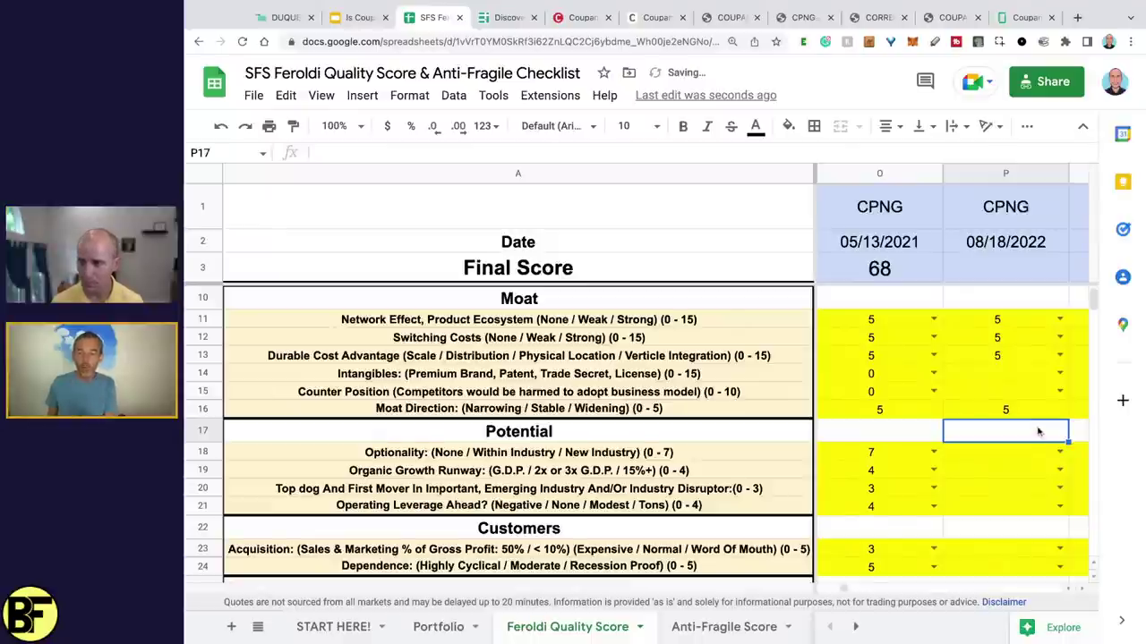
Fill the 08/18/2022 Potential scores: Optionality 6, Organic Growth Runway 4, Top Dog And First Mover 3 and Operating Leverage 4
{"action": "scroll", "coordinate": [1039, 432], "scroll_direction": "down", "scroll_amount": 2}
{"action": "left_click", "coordinate": [1009, 376]}
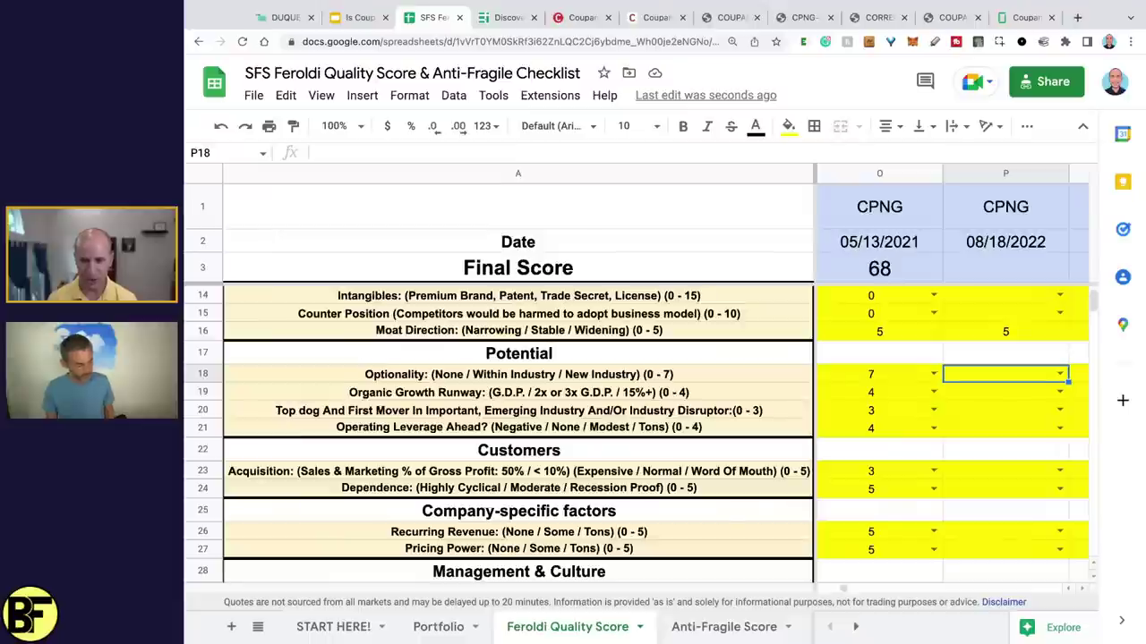
{"action": "type", "text": "6"}
{"action": "key", "text": "Return"}
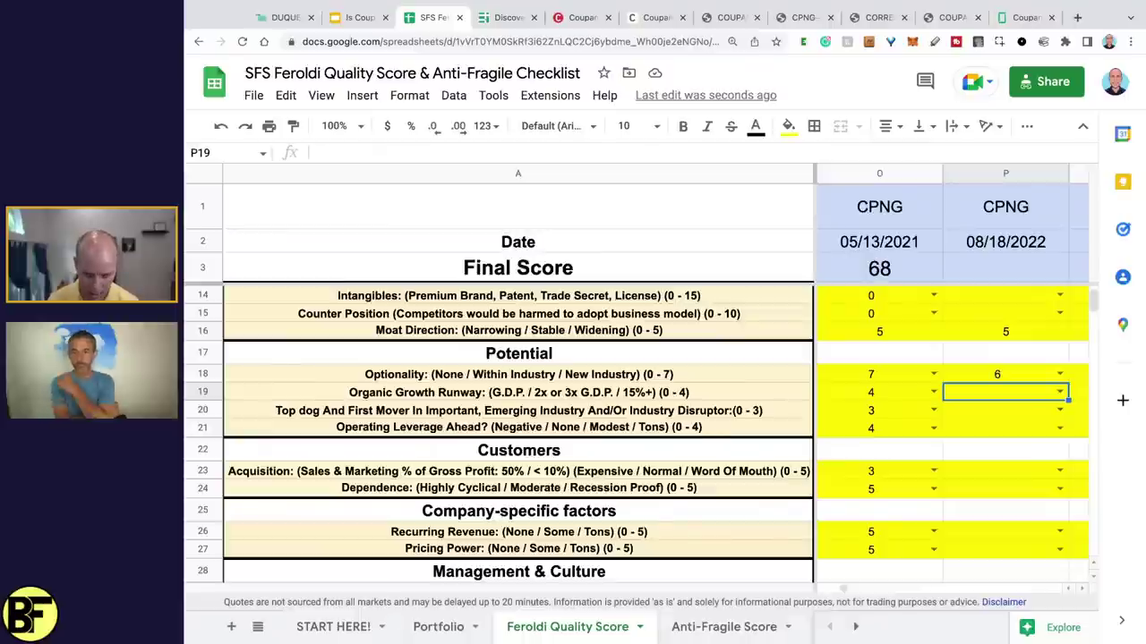
{"action": "type", "text": "4"}
{"action": "key", "text": "Return"}
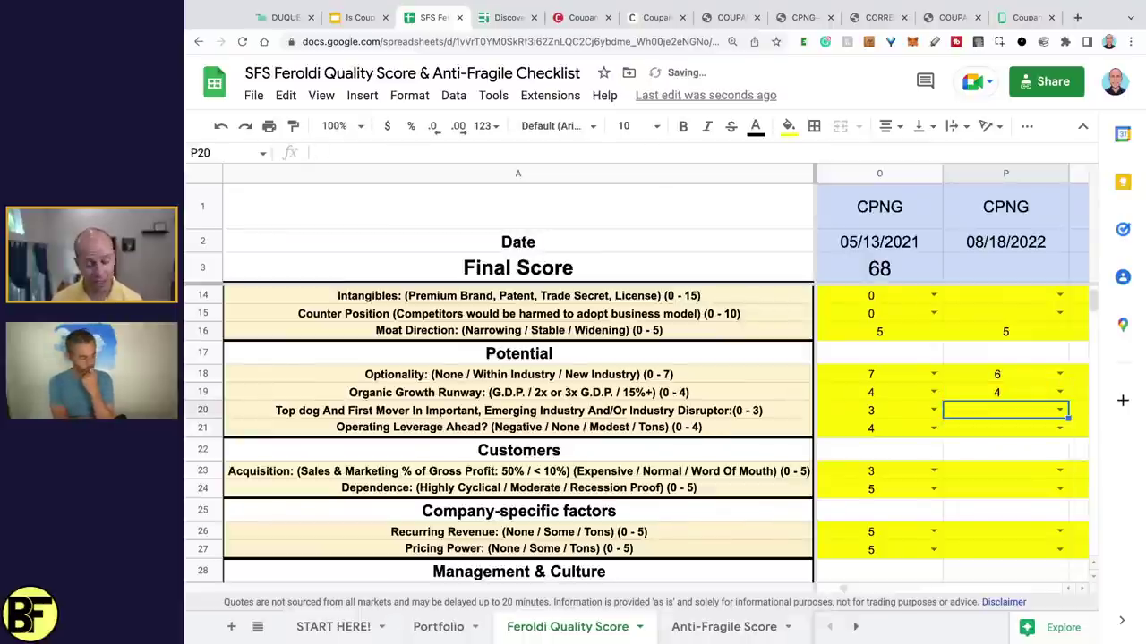
{"action": "scroll", "coordinate": [1046, 443], "scroll_direction": "down", "scroll_amount": 3}
{"action": "scroll", "coordinate": [1045, 443], "scroll_direction": "up", "scroll_amount": 2}
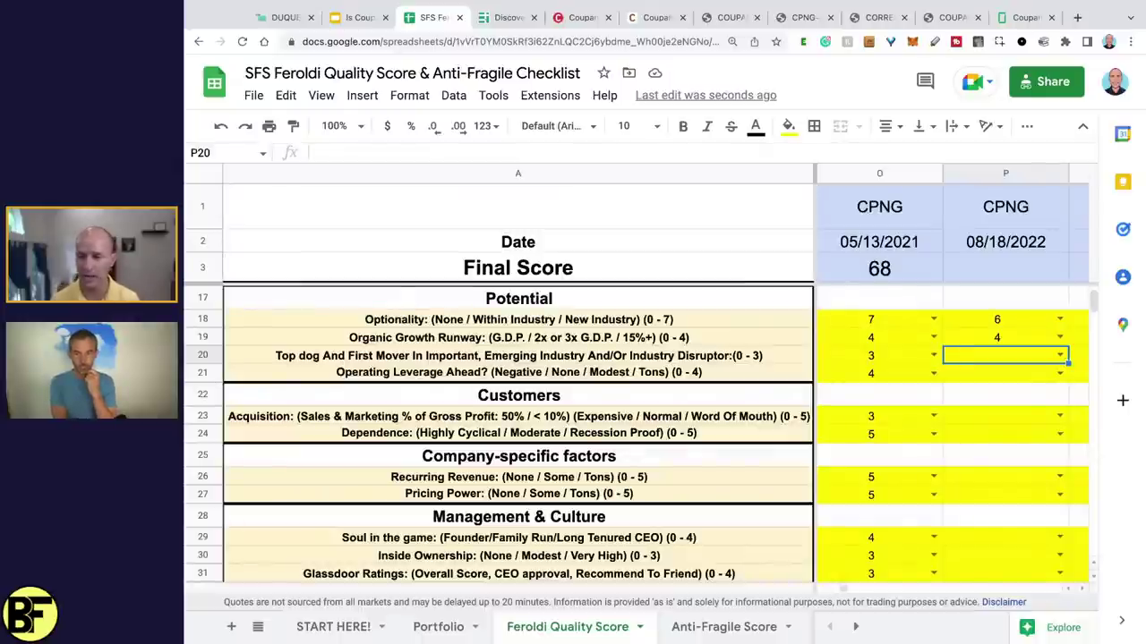
{"action": "type", "text": "3"}
{"action": "key", "text": "Return"}
{"action": "type", "text": "4"}
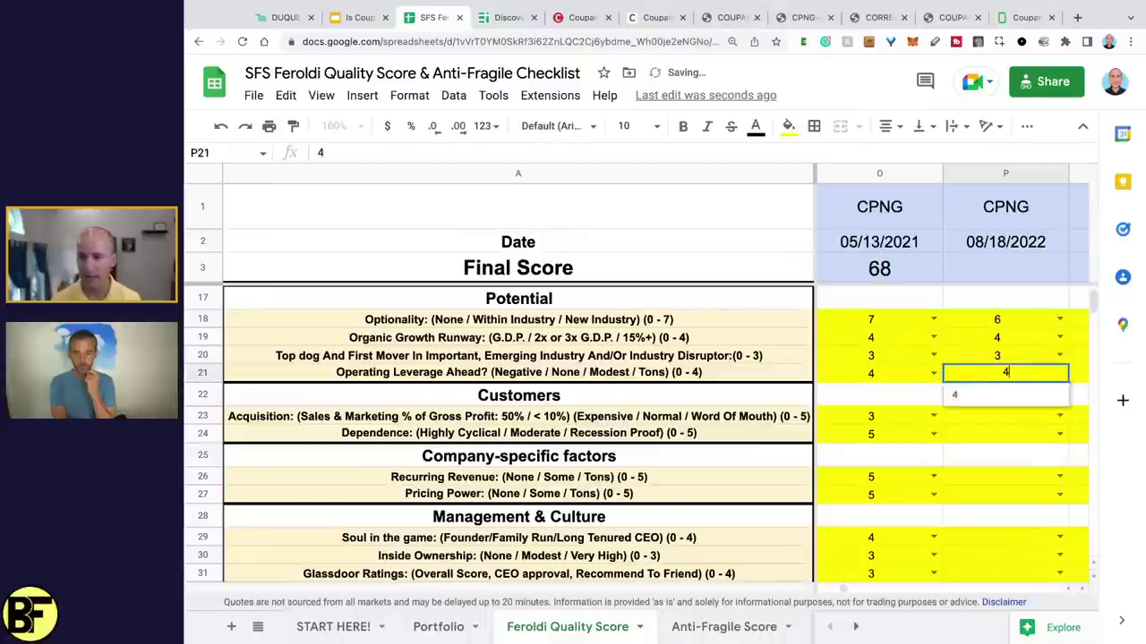
{"action": "key", "text": "Return"}
Fill the 08/18/2022 Customers scores with 3 for Acquisition and 5 for Dependence
{"action": "key", "text": "Down"}
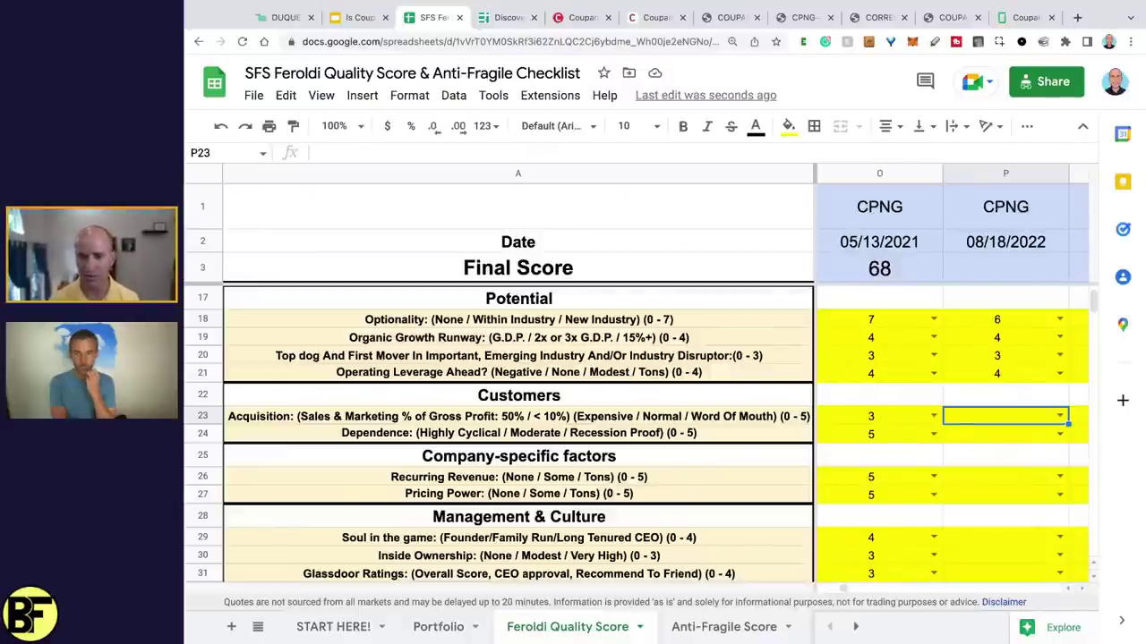
{"action": "type", "text": "3"}
{"action": "key", "text": "Return"}
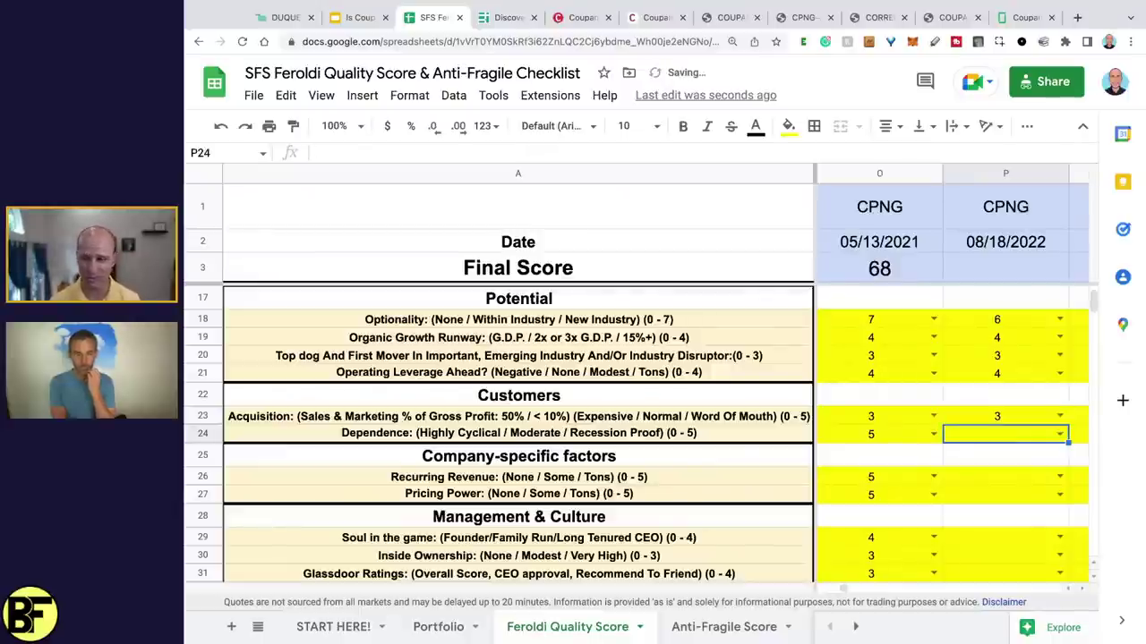
{"action": "scroll", "coordinate": [637, 434], "scroll_direction": "down", "scroll_amount": 1}
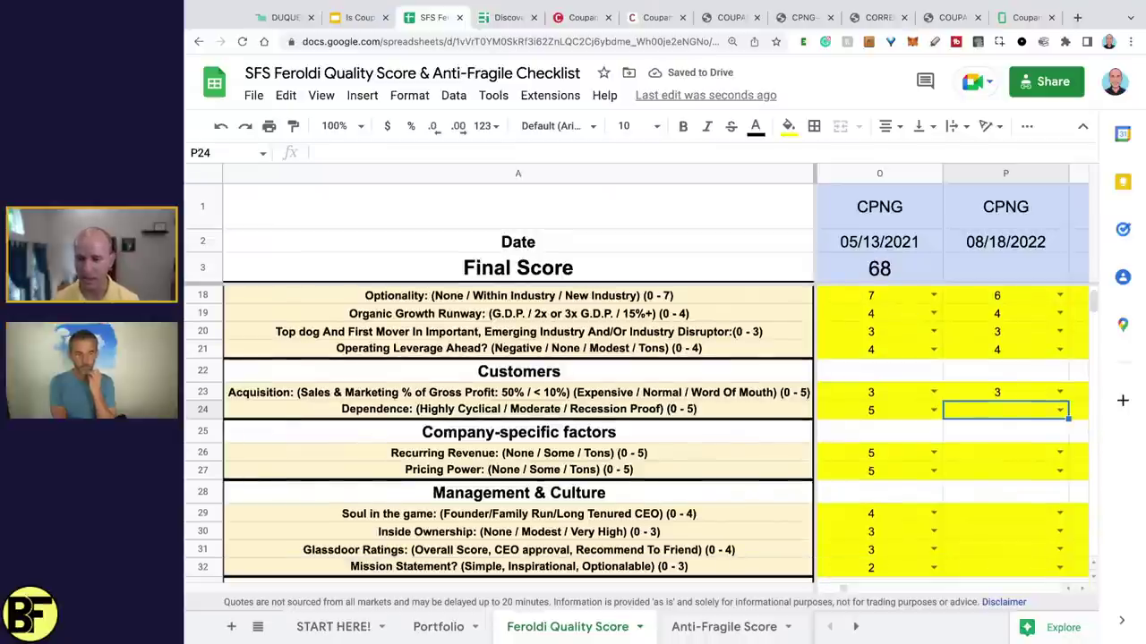
{"action": "type", "text": "5"}
{"action": "key", "text": "Return"}
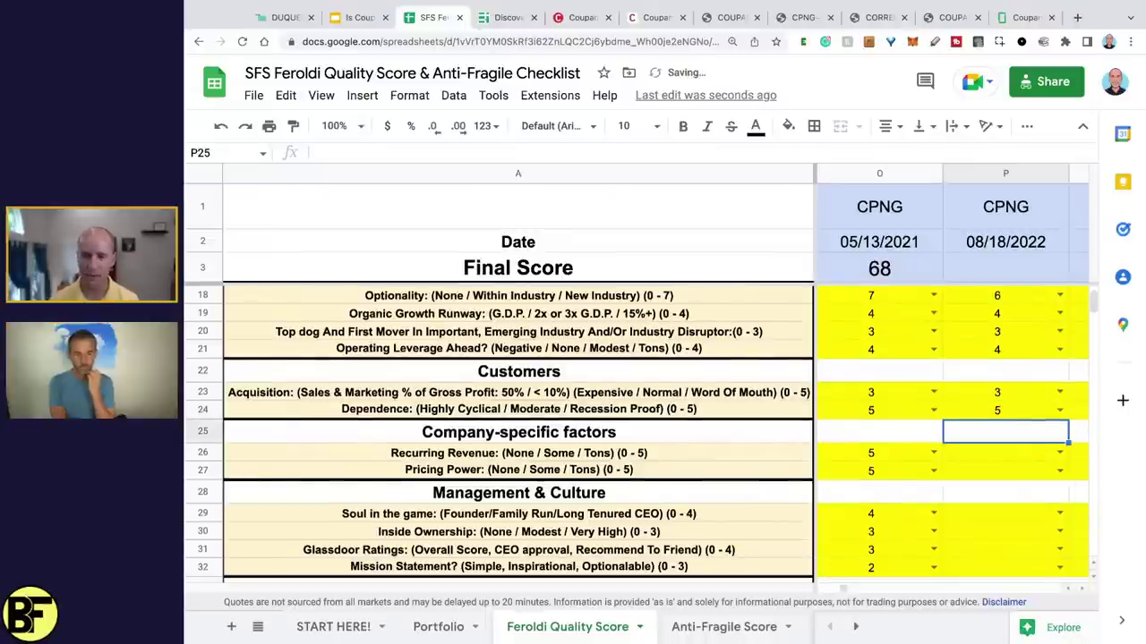
Enter 5 for both Recurring Revenue and Pricing Power under Company-specific factors in the 08/18/2022 column
{"action": "scroll", "coordinate": [998, 403], "scroll_direction": "down", "scroll_amount": 3}
{"action": "left_click", "coordinate": [998, 403]}
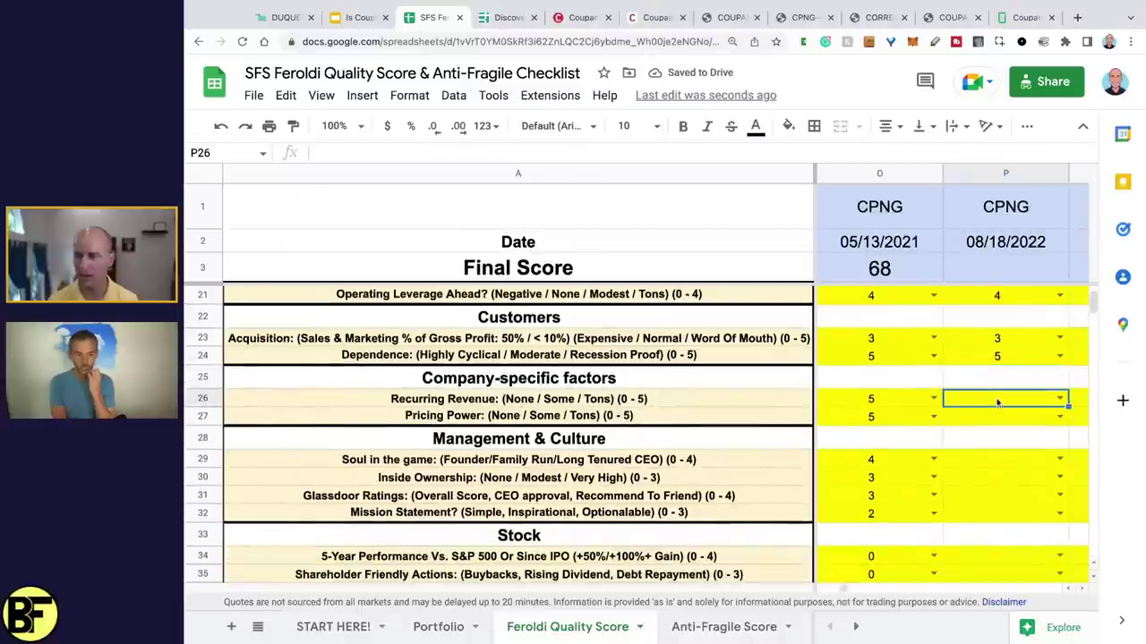
{"action": "type", "text": "5"}
{"action": "key", "text": "Return"}
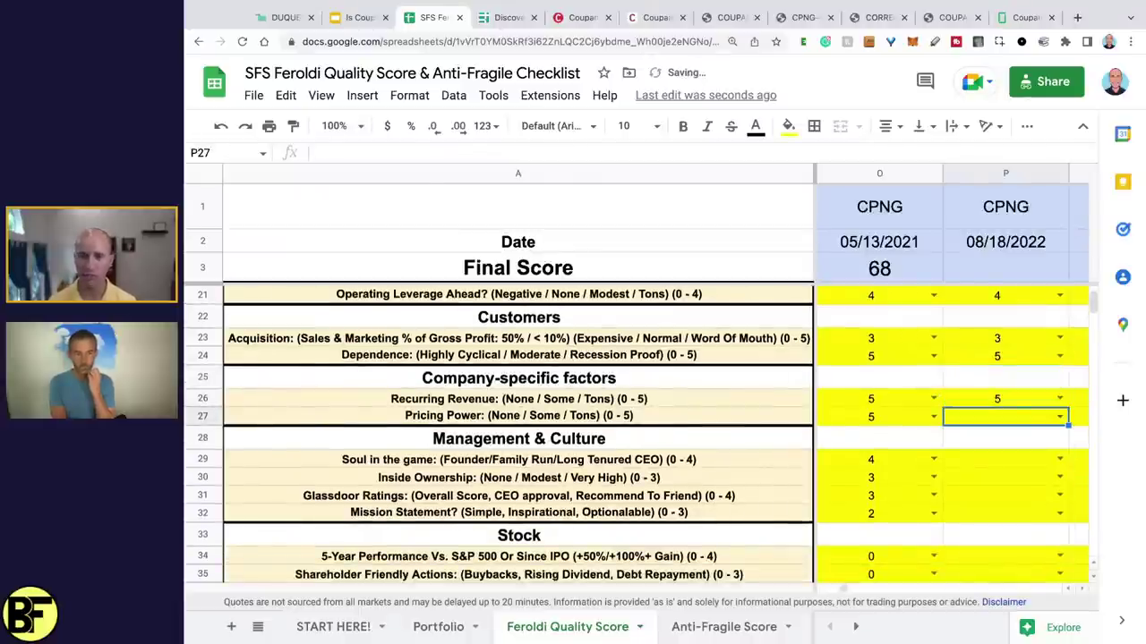
{"action": "type", "text": "5"}
{"action": "key", "text": "Return"}
Fill the 08/18/2022 Management & Culture scores: Soul in the game 4, Inside Ownership 3, Glassdoor Ratings 2 and Mission Statement 2
{"action": "scroll", "coordinate": [997, 403], "scroll_direction": "down", "scroll_amount": 3}
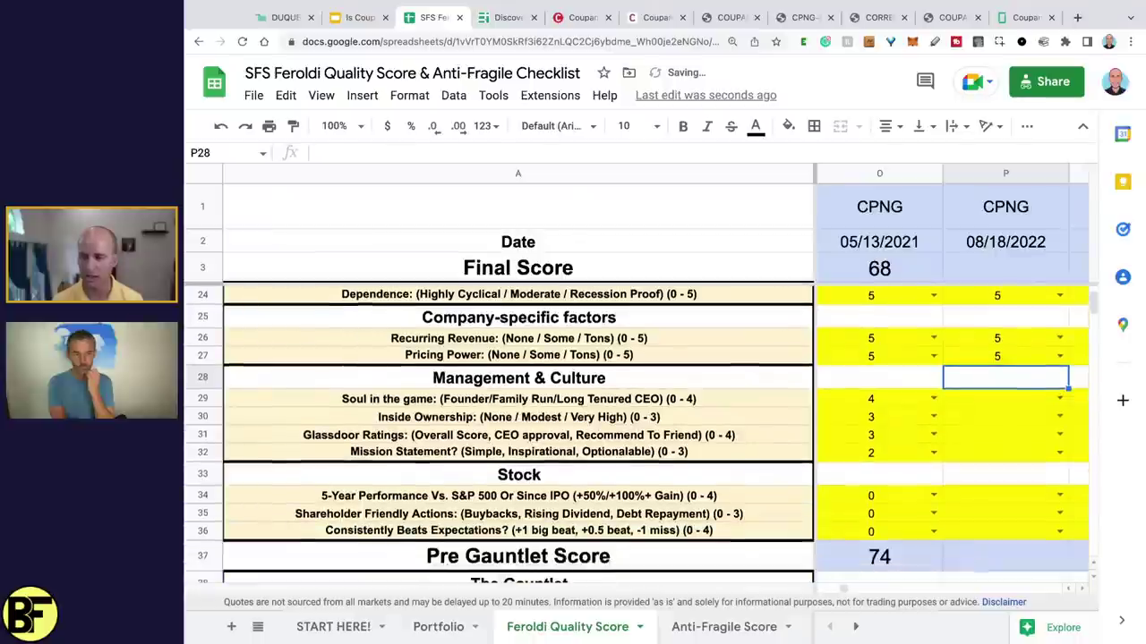
{"action": "left_click", "coordinate": [1005, 398]}
{"action": "type", "text": "4"}
{"action": "key", "text": "Return"}
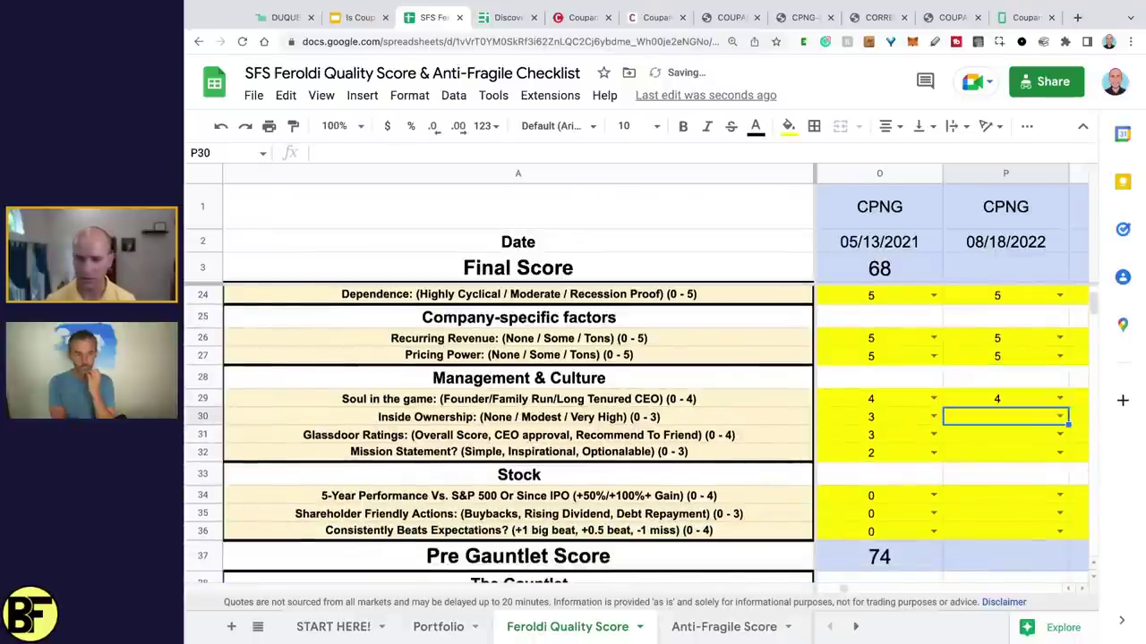
{"action": "type", "text": "3"}
{"action": "key", "text": "Return"}
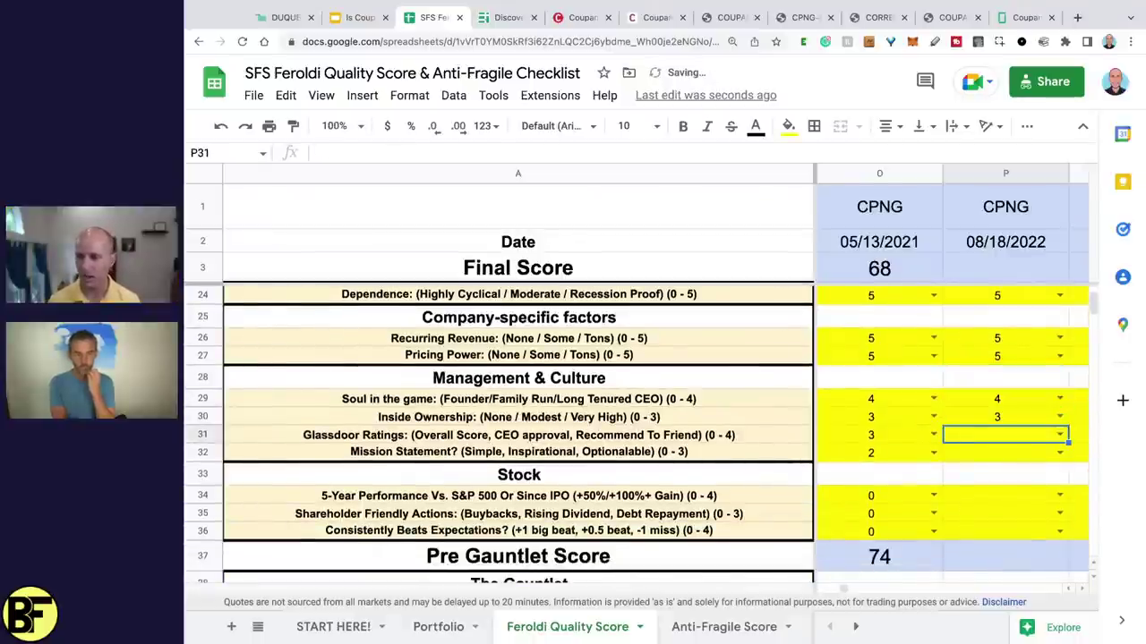
{"action": "type", "text": "2"}
{"action": "key", "text": "Return"}
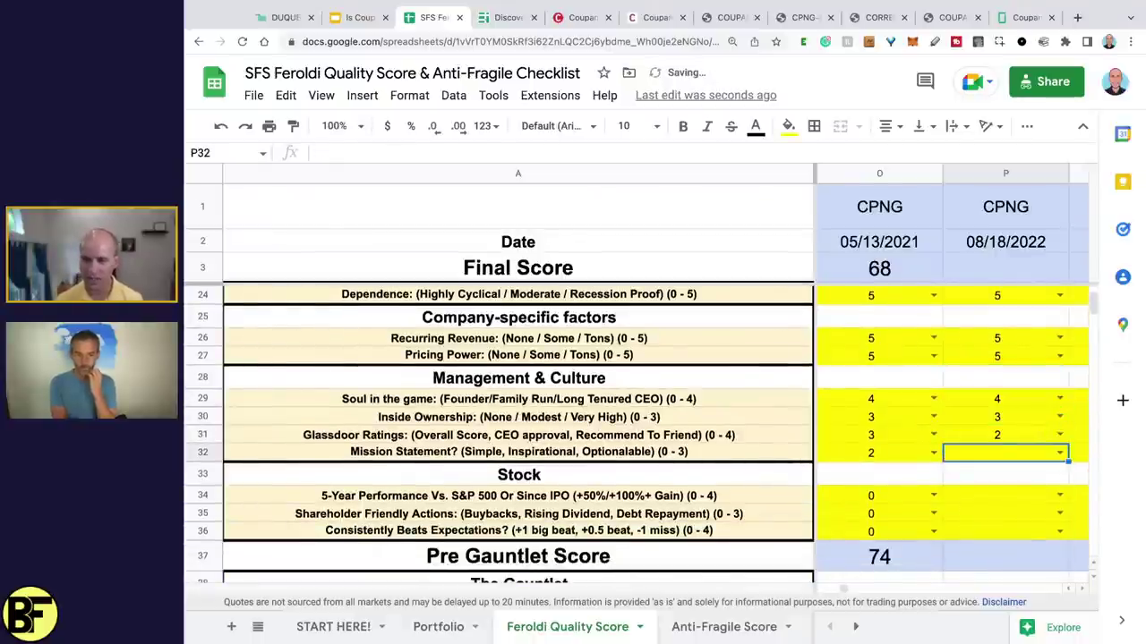
{"action": "type", "text": "2"}
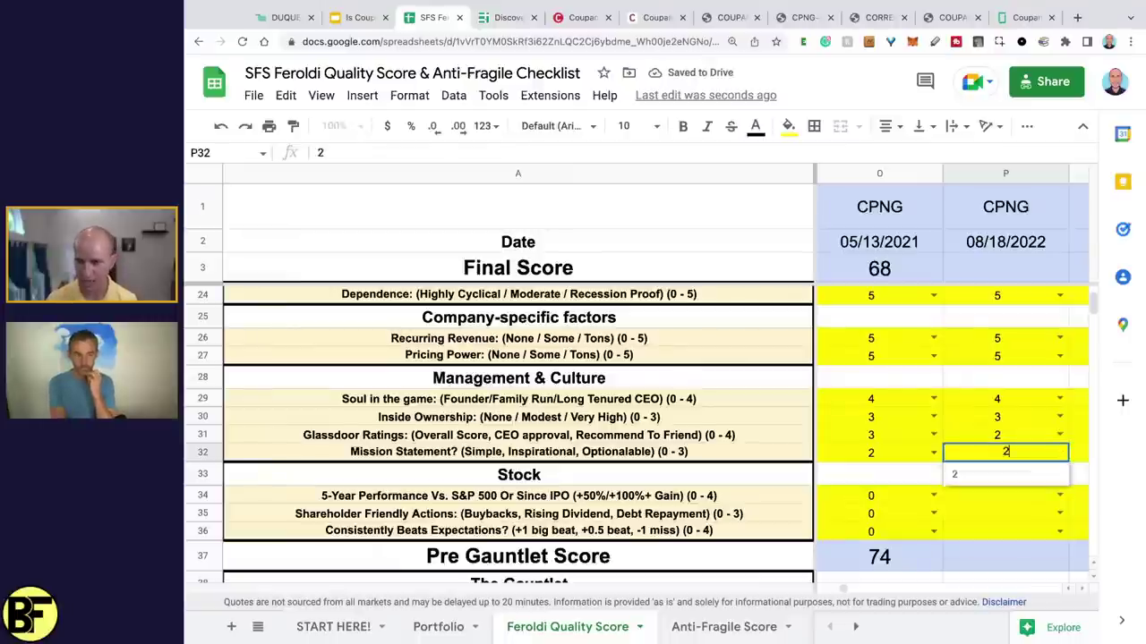
{"action": "key", "text": "Return"}
Switch to the Stock Card site, search for cpng and open the Coupang Inc page
{"action": "left_click", "coordinate": [1077, 17]}
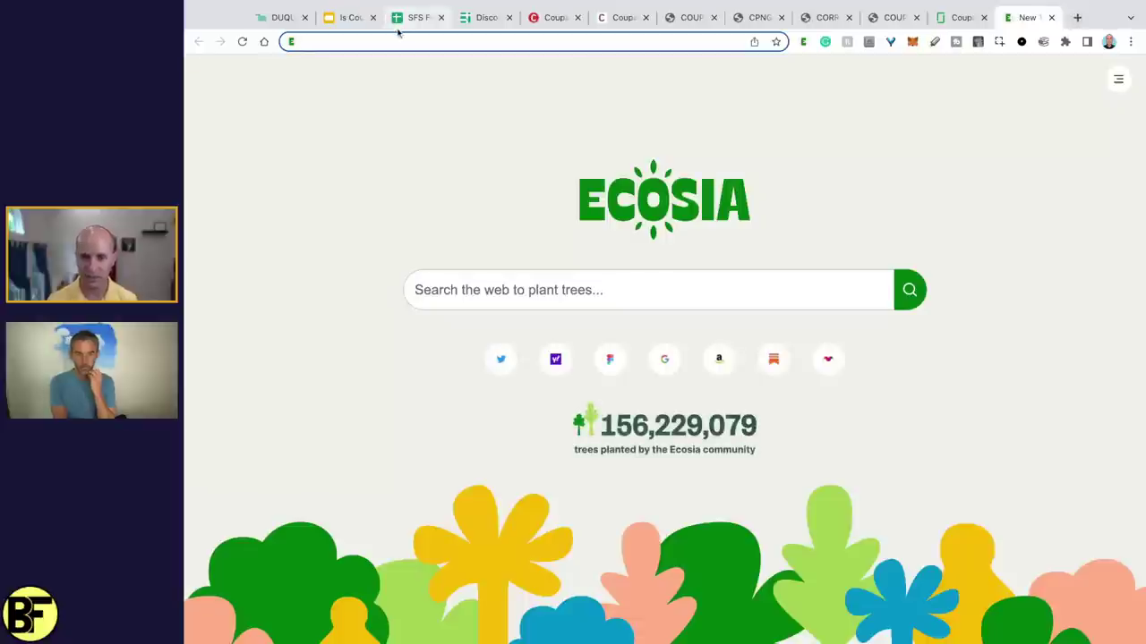
{"action": "left_click", "coordinate": [477, 19]}
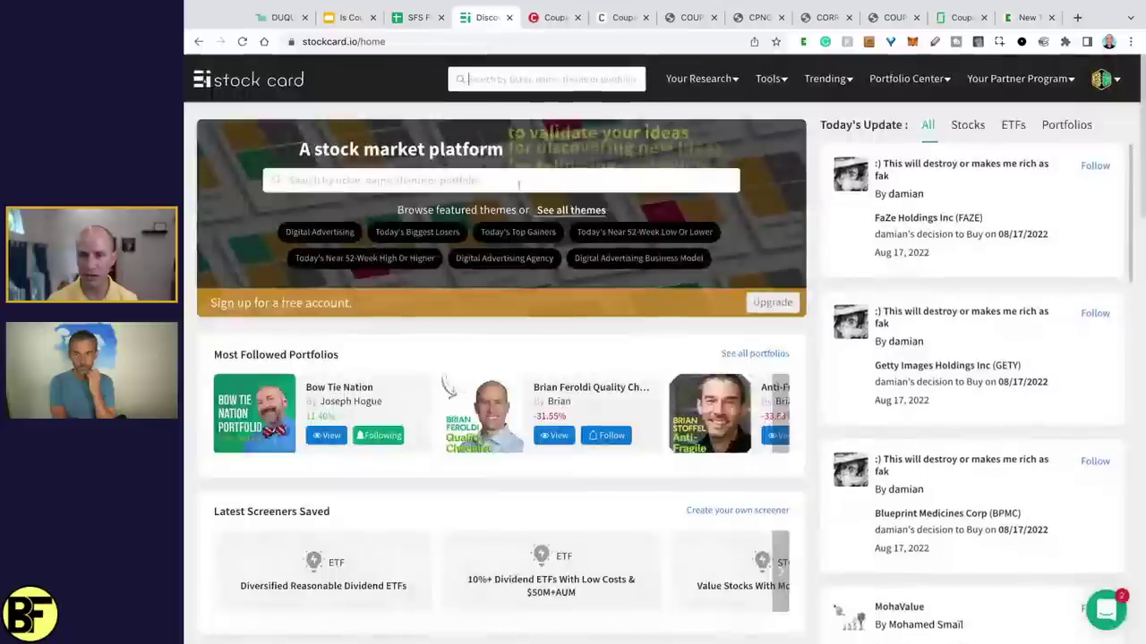
{"action": "type", "text": "cpng"}
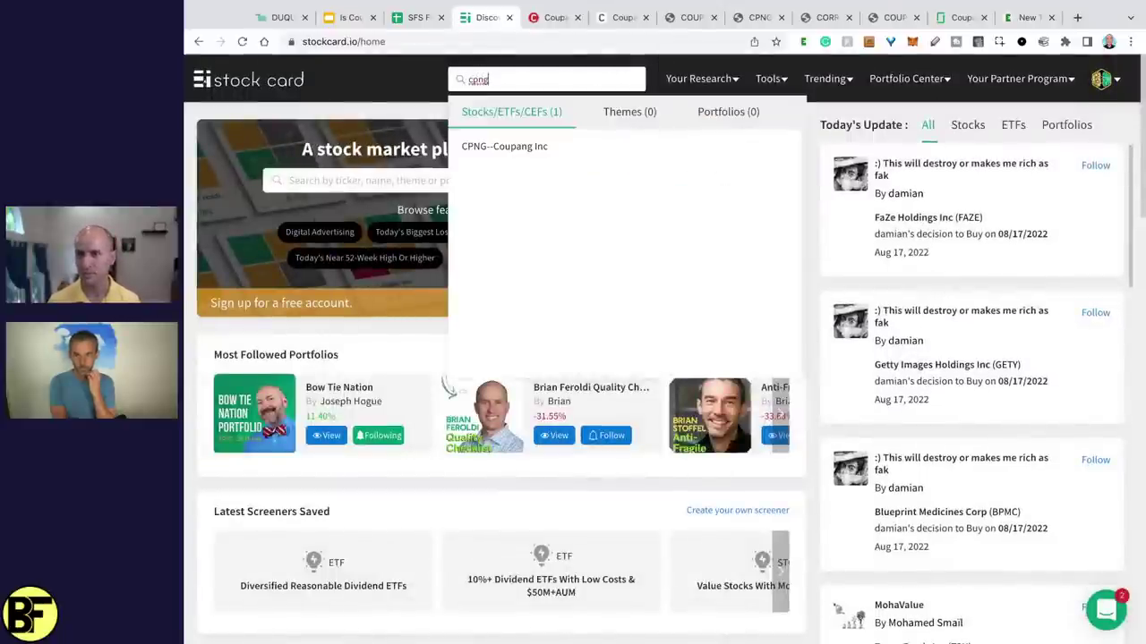
{"action": "left_click", "coordinate": [486, 146]}
Examine Coupang's all-time share price performance and check it against the SPY chart
{"action": "scroll", "coordinate": [682, 237], "scroll_direction": "down", "scroll_amount": 5}
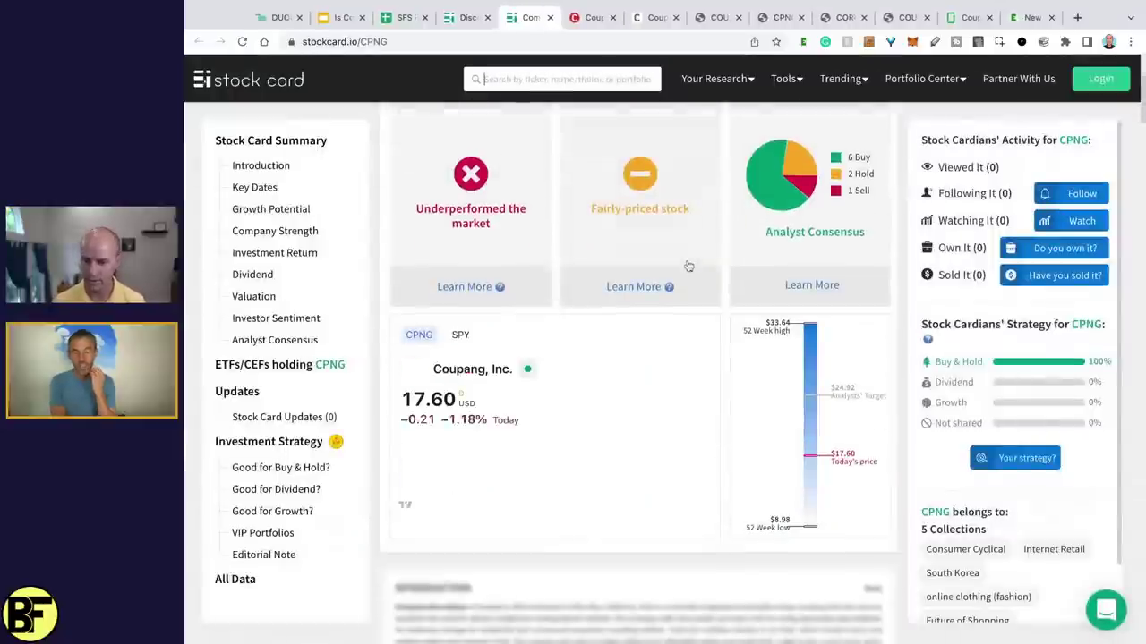
{"action": "left_click", "coordinate": [557, 330]}
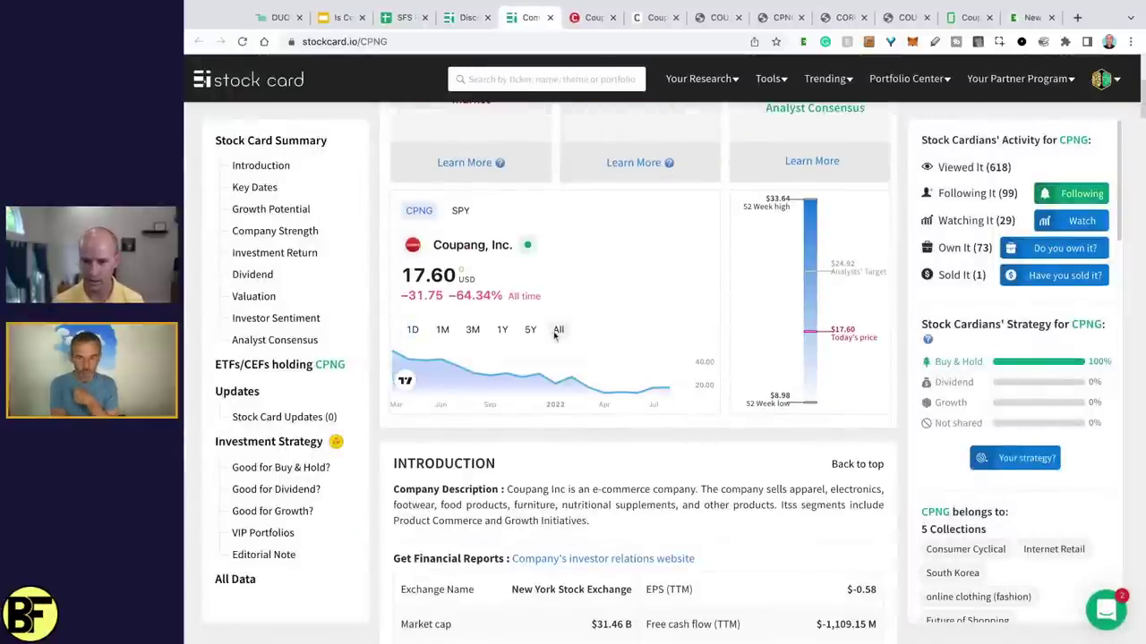
{"action": "mouse_move", "coordinate": [418, 370]}
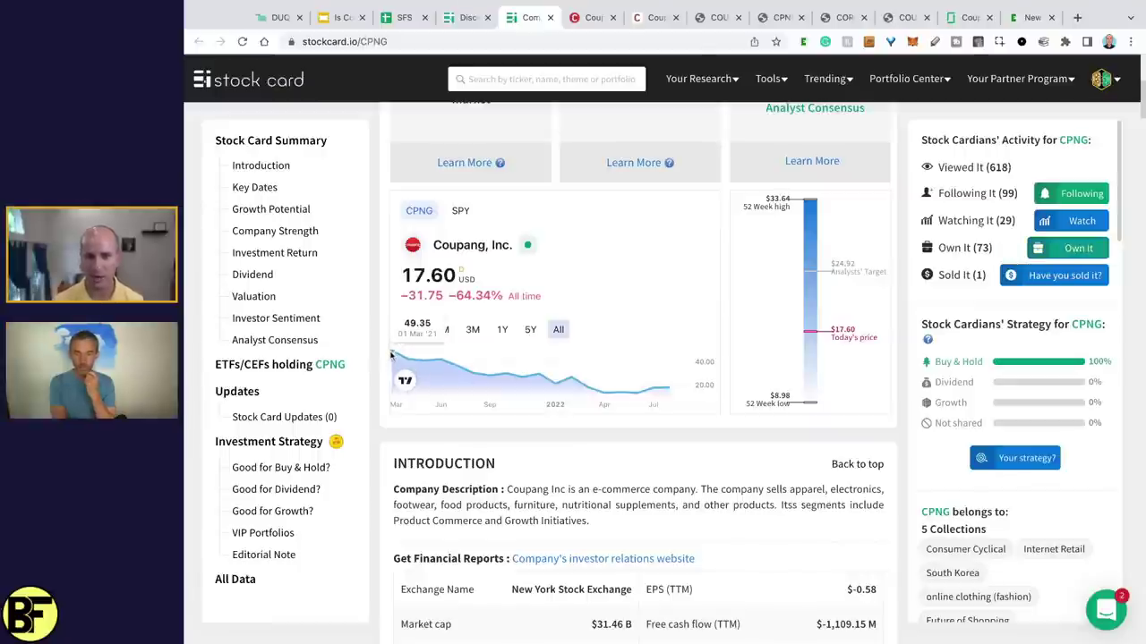
{"action": "mouse_move", "coordinate": [408, 279]}
{"action": "left_mouse_down"}
{"action": "mouse_move", "coordinate": [477, 283]}
{"action": "mouse_move", "coordinate": [553, 308]}
{"action": "mouse_move", "coordinate": [447, 297]}
{"action": "mouse_move", "coordinate": [400, 270]}
{"action": "left_mouse_up"}
{"action": "left_click", "coordinate": [465, 210]}
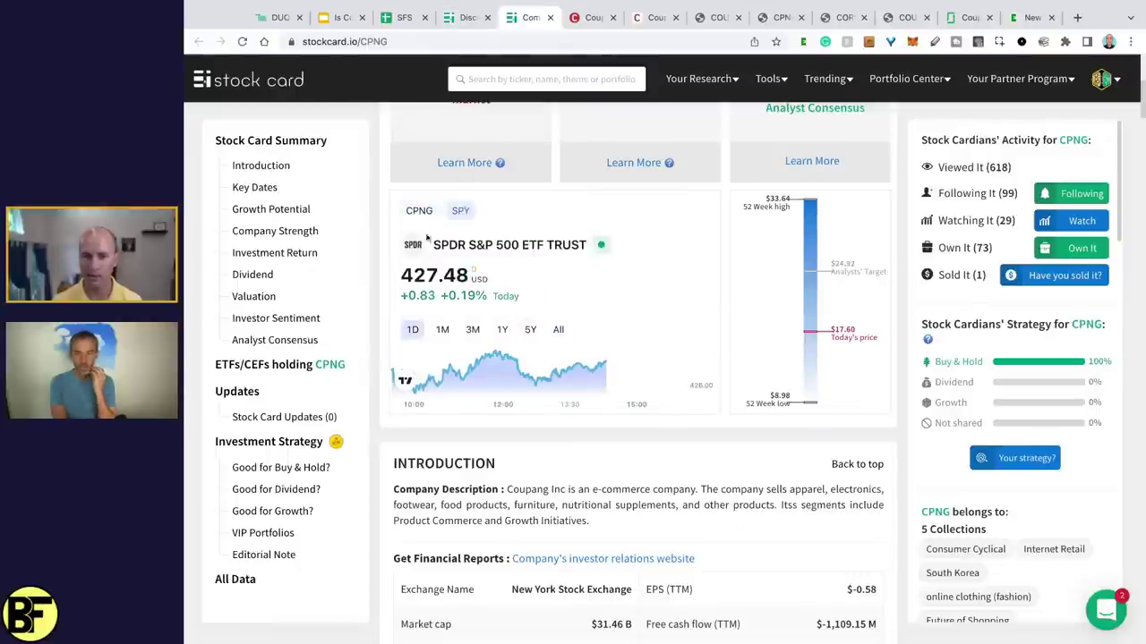
{"action": "left_click", "coordinate": [422, 211]}
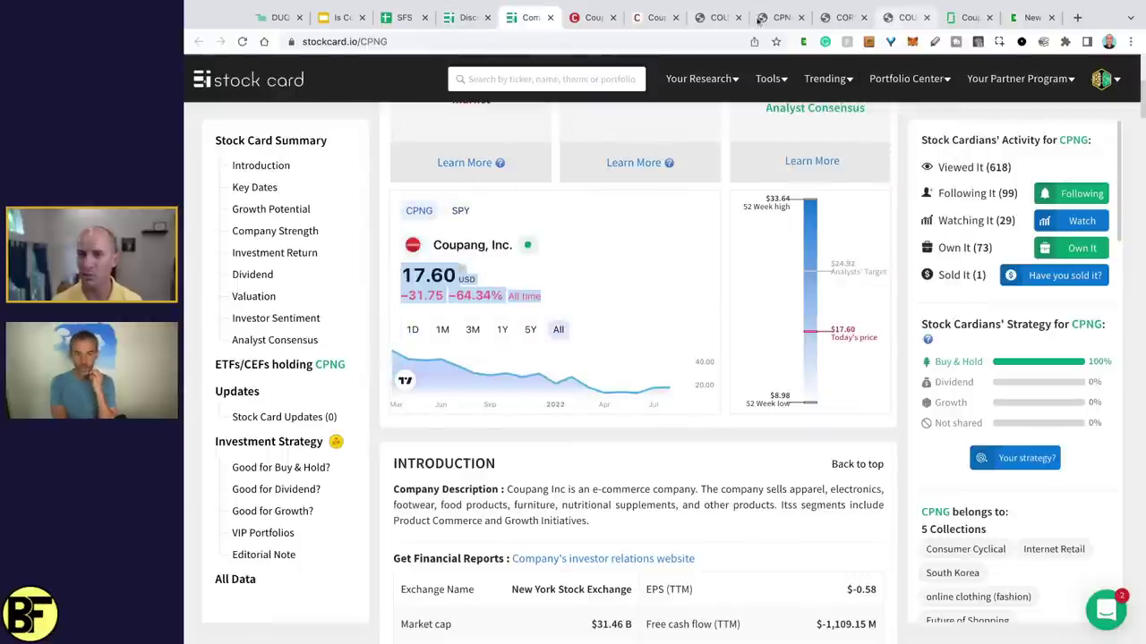
Return to the score spreadsheet and enter 0 for 5-Year Performance and Shareholder Friendly Actions in the 08/18/2022 column
{"action": "left_click", "coordinate": [404, 17]}
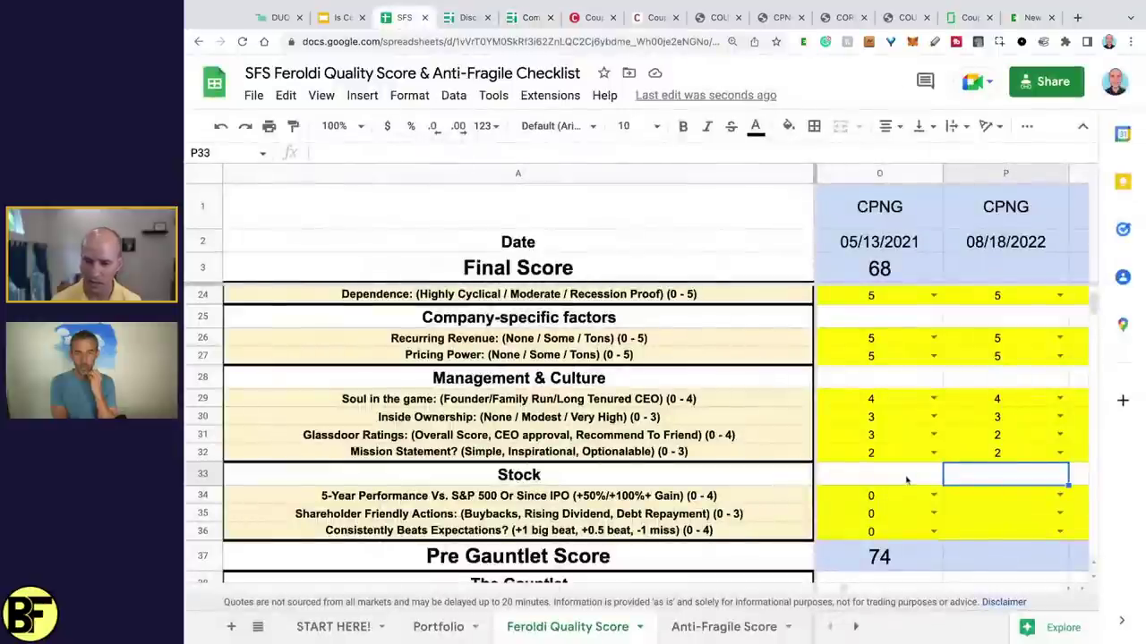
{"action": "key", "text": "Down"}
{"action": "type", "text": "0"}
{"action": "key", "text": "Return"}
{"action": "type", "text": "0"}
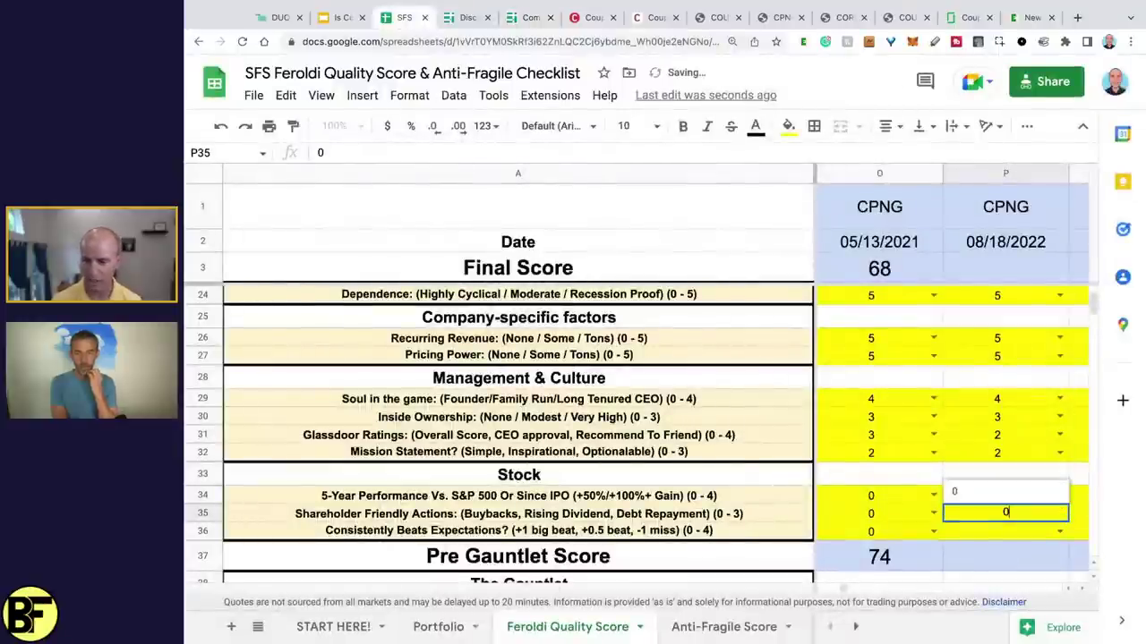
{"action": "key", "text": "Return"}
Search the web for "cpng stock" in the blank browser tab and open Coupang's analyst estimates page on Yahoo Finance
{"action": "left_click", "coordinate": [1021, 18]}
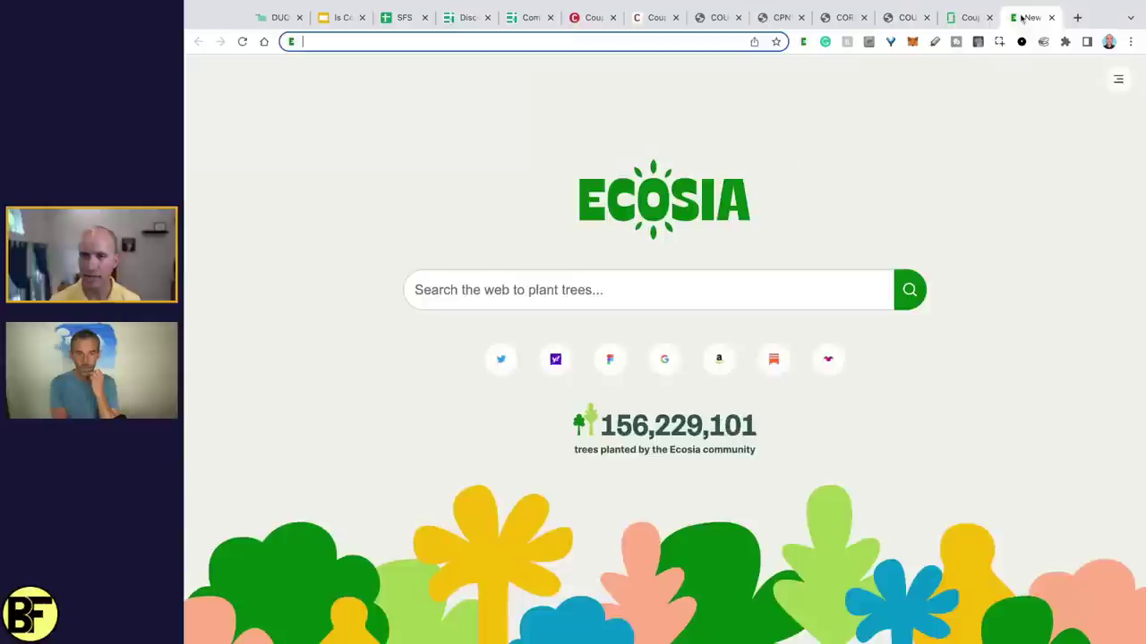
{"action": "type", "text": "cpng stock"}
{"action": "key", "text": "Return"}
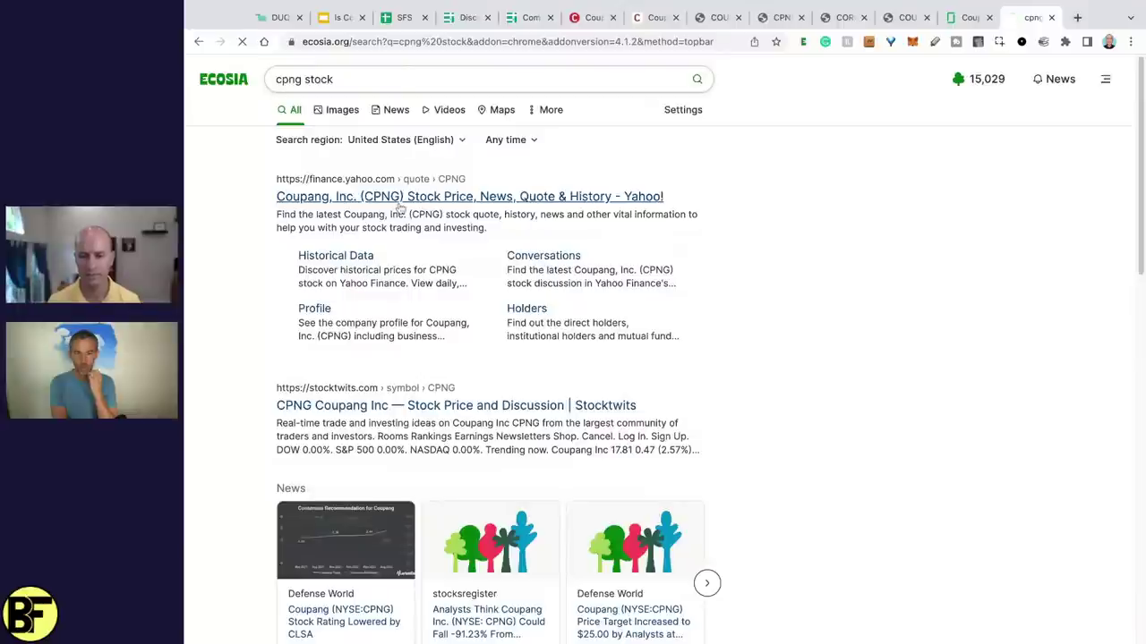
{"action": "left_click", "coordinate": [400, 199]}
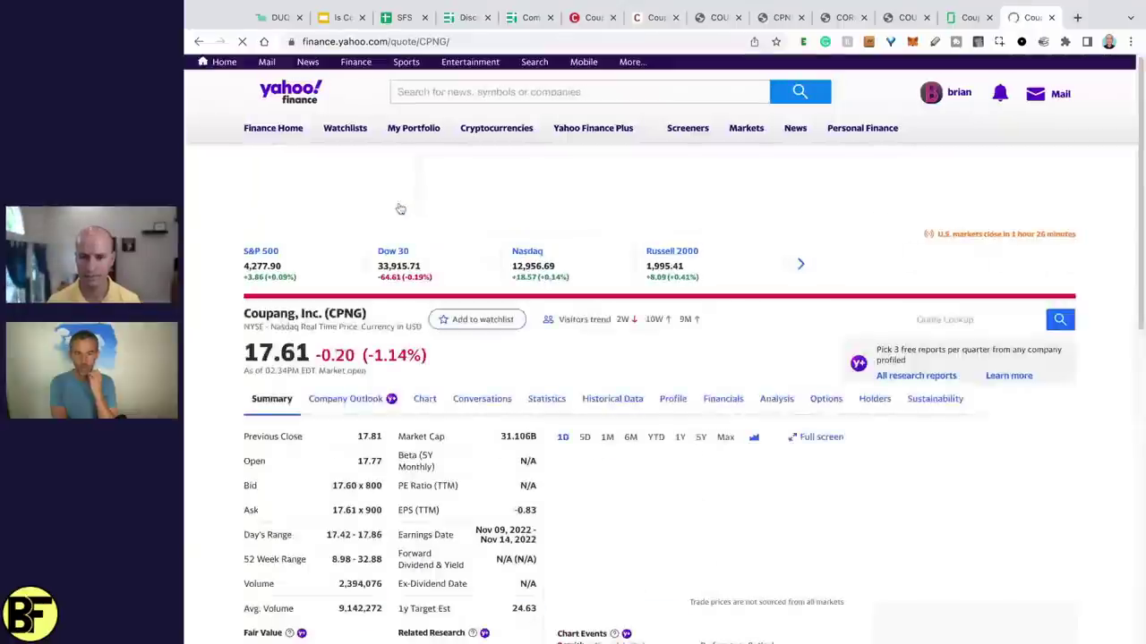
{"action": "left_click", "coordinate": [777, 398]}
Examine the EPS surprise percentages for the last four quarters in Coupang's Earnings History
{"action": "scroll", "coordinate": [788, 403], "scroll_direction": "down", "scroll_amount": 10}
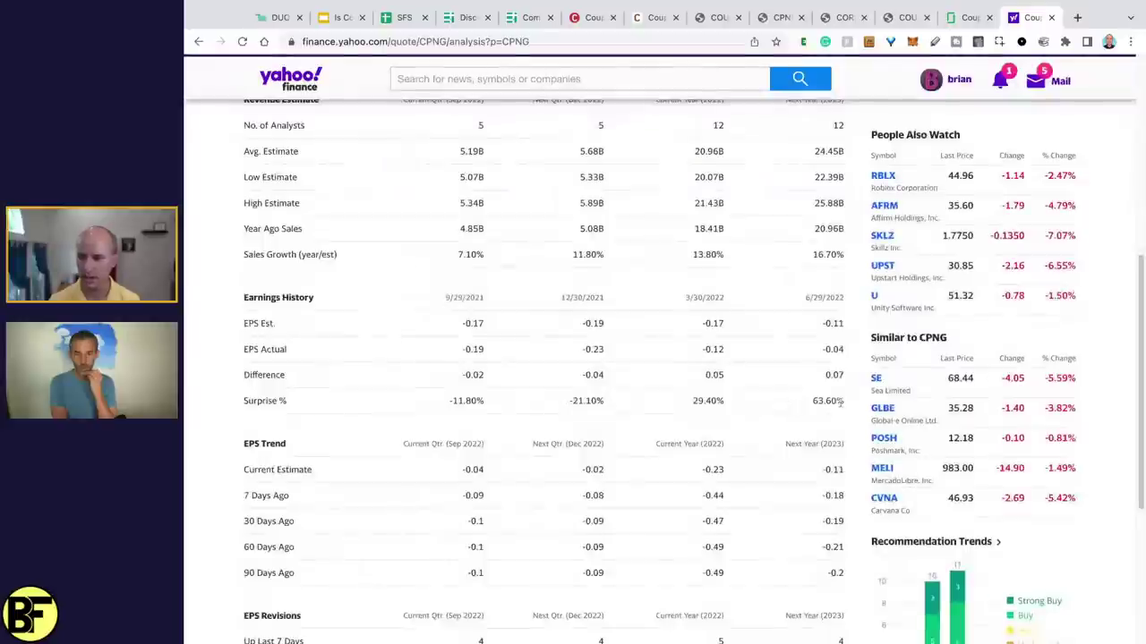
{"action": "left_click_drag", "start_coordinate": [842, 403], "coordinate": [846, 406]}
{"action": "scroll", "coordinate": [846, 405], "scroll_direction": "up", "scroll_amount": 1}
{"action": "left_click", "coordinate": [846, 406]}
{"action": "left_click_drag", "start_coordinate": [845, 477], "coordinate": [452, 477]}
Return to the score spreadsheet and enter 0 for Consistently Beats Expectations in the 08/18/2022 column
{"action": "left_click", "coordinate": [402, 17]}
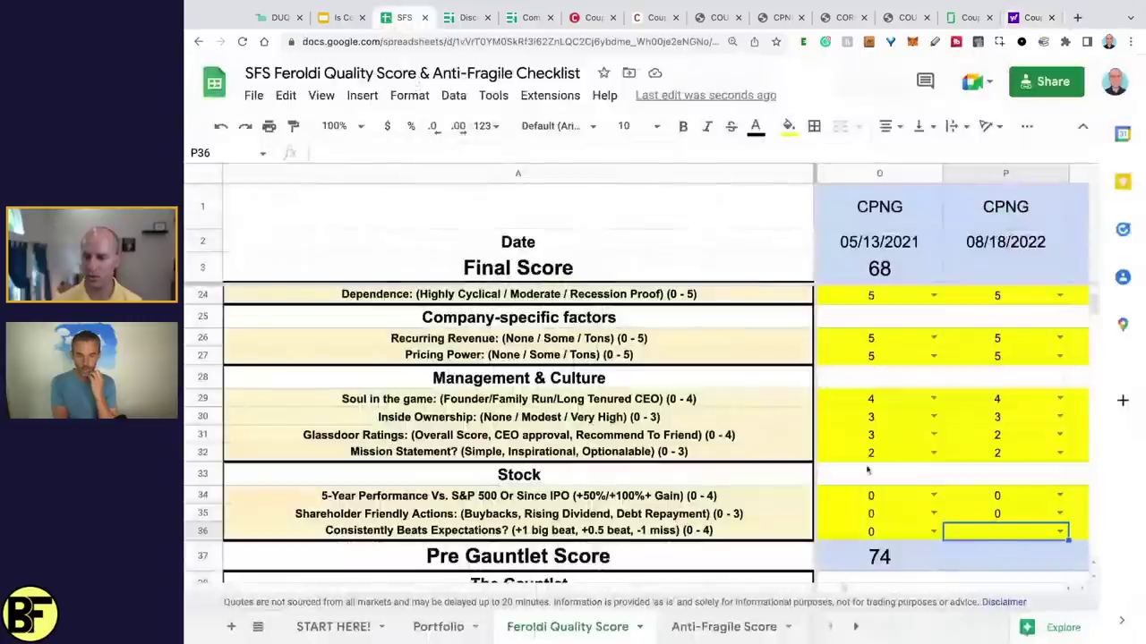
{"action": "type", "text": "0"}
{"action": "key", "text": "Return"}
Copy the Pre Gauntlet Score formula from the 05/13/2021 column into the 08/18/2022 column
{"action": "key", "text": "Left"}
{"action": "key", "text": "Right"}
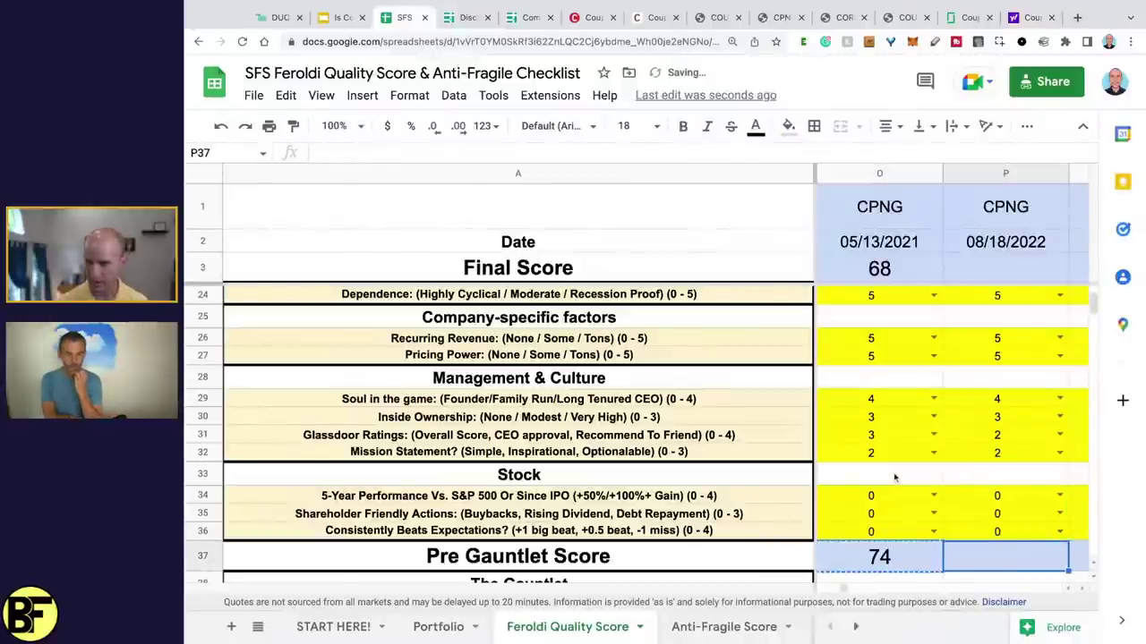
Enter 0 for Accounting Irregularities, Customer Concentration, Industry Disruption and Outside Forces in the 08/18/2022 column
{"action": "scroll", "coordinate": [977, 352], "scroll_direction": "down", "scroll_amount": 5}
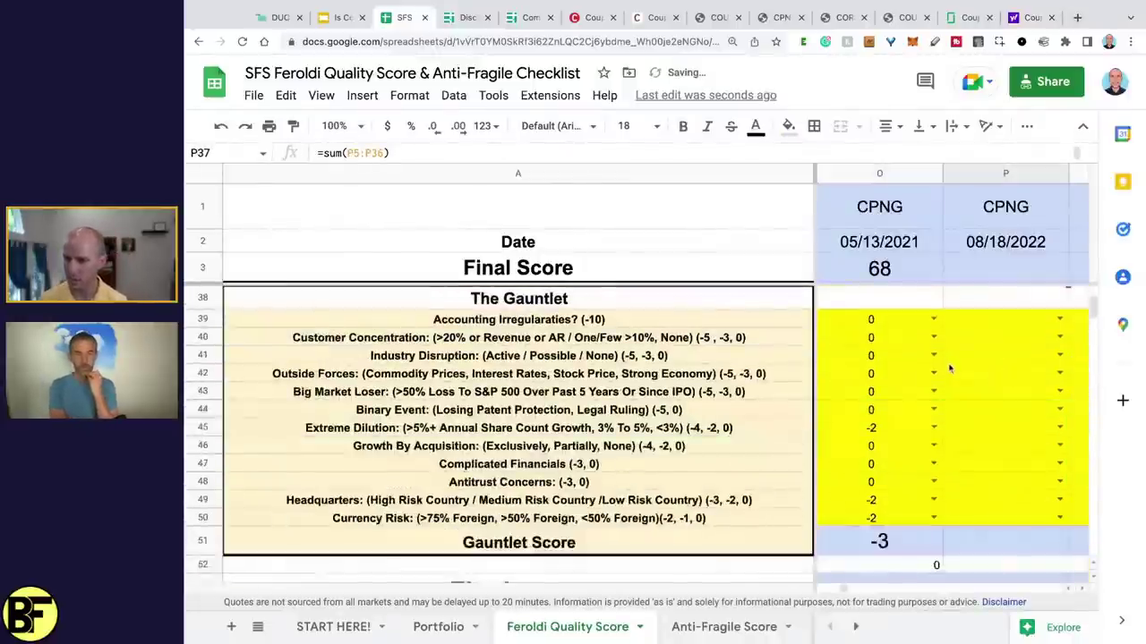
{"action": "scroll", "coordinate": [977, 352], "scroll_direction": "up", "scroll_amount": 1}
{"action": "left_click", "coordinate": [989, 353]}
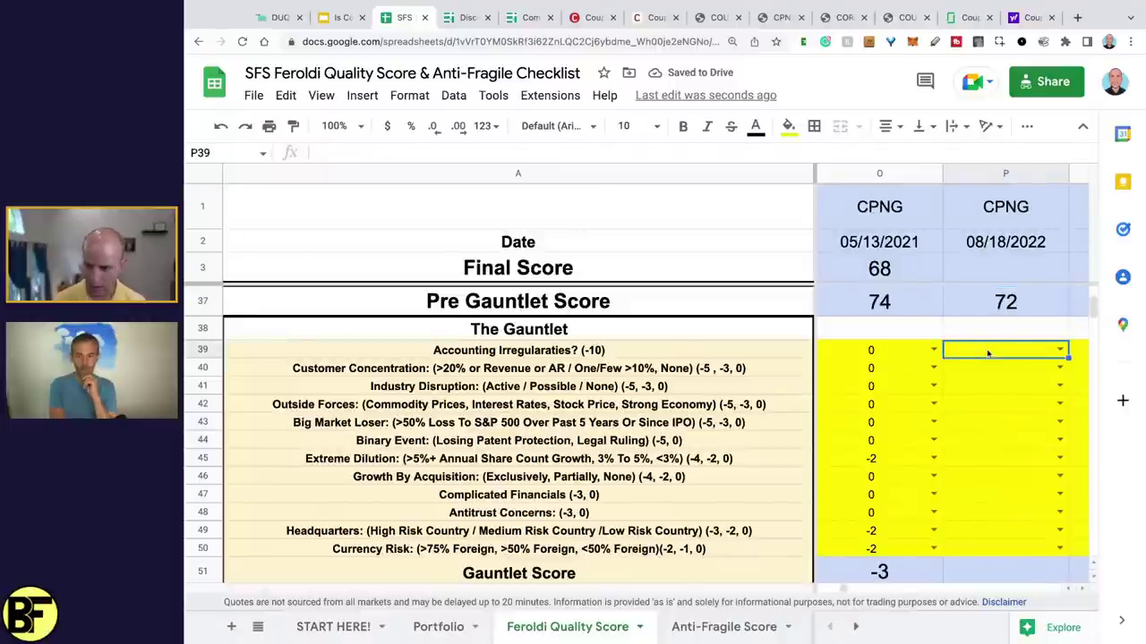
{"action": "type", "text": "0"}
{"action": "key", "text": "Return"}
{"action": "type", "text": "0"}
{"action": "key", "text": "Return"}
{"action": "type", "text": "0"}
{"action": "key", "text": "Return"}
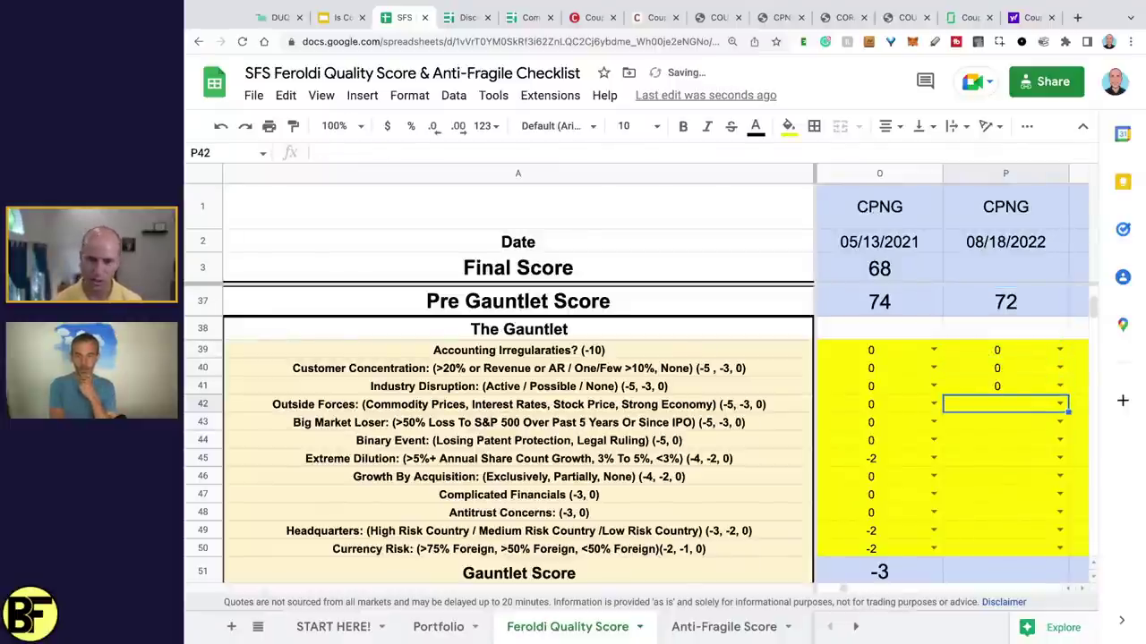
{"action": "type", "text": "0"}
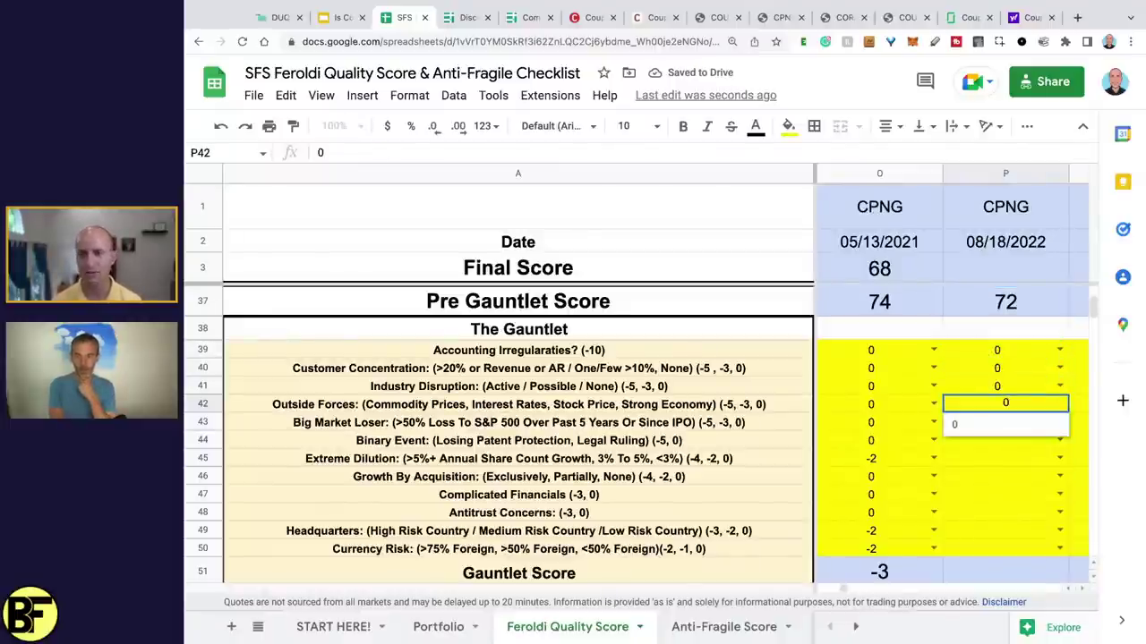
{"action": "key", "text": "Return"}
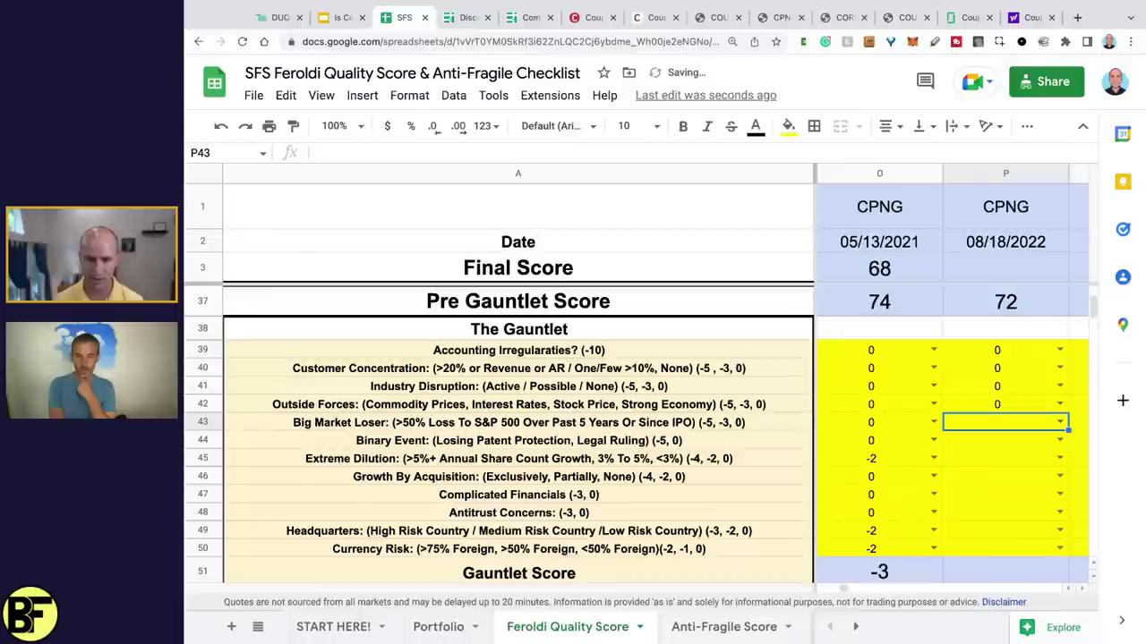
Enter 0 for Big Market Loser, Binary Event and Extreme Dilution in the 08/18/2022 column
{"action": "type", "text": "0"}
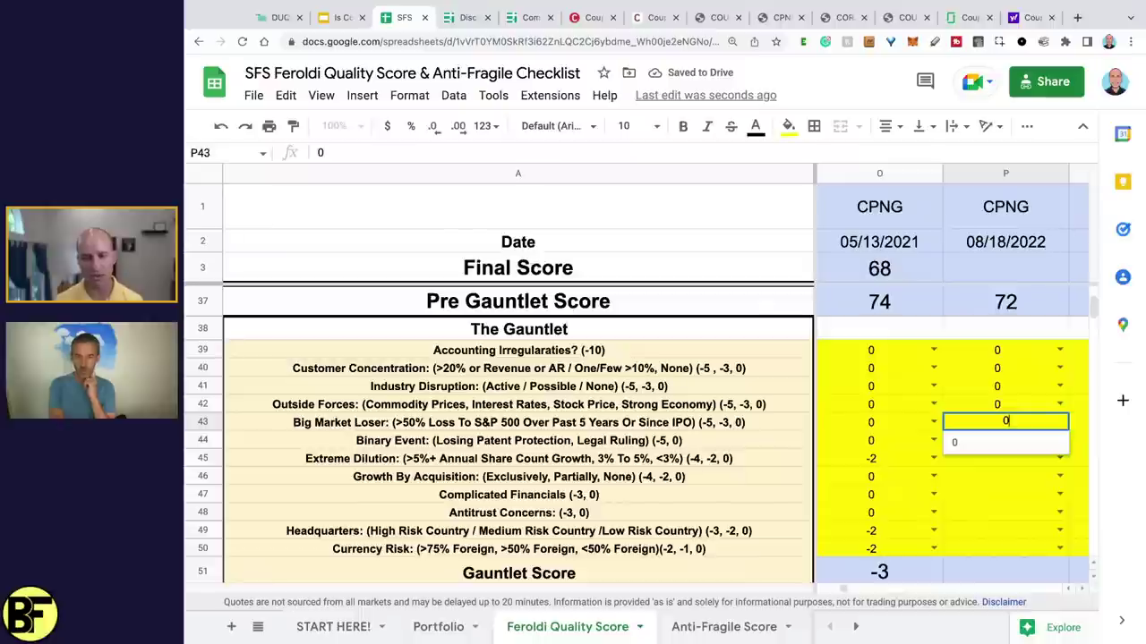
{"action": "key", "text": "Return"}
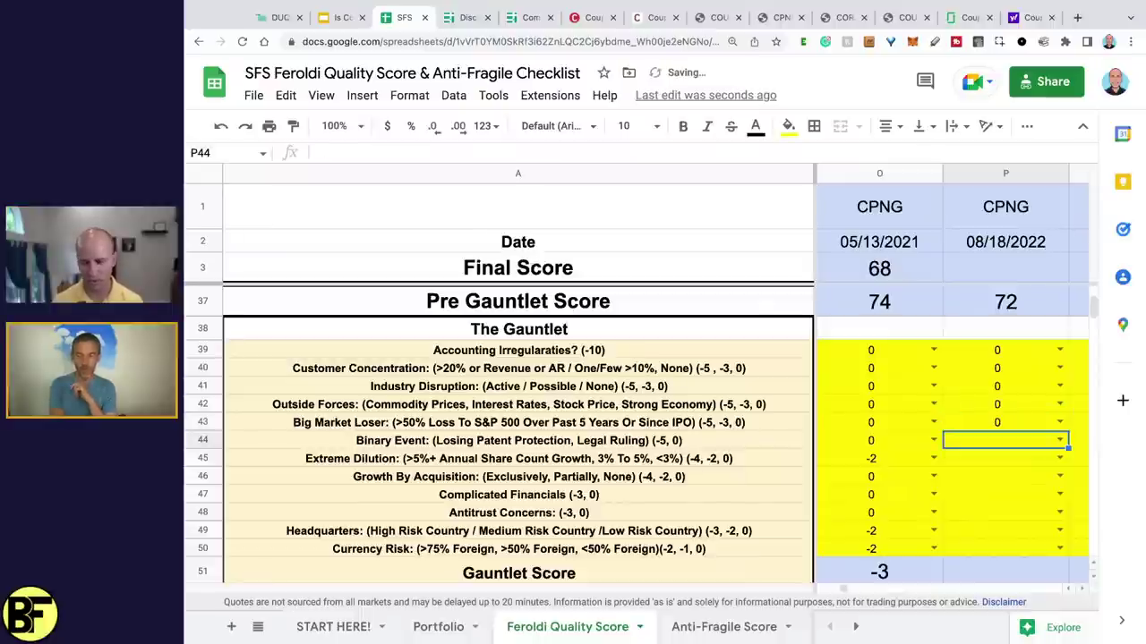
{"action": "type", "text": "0"}
{"action": "key", "text": "Return"}
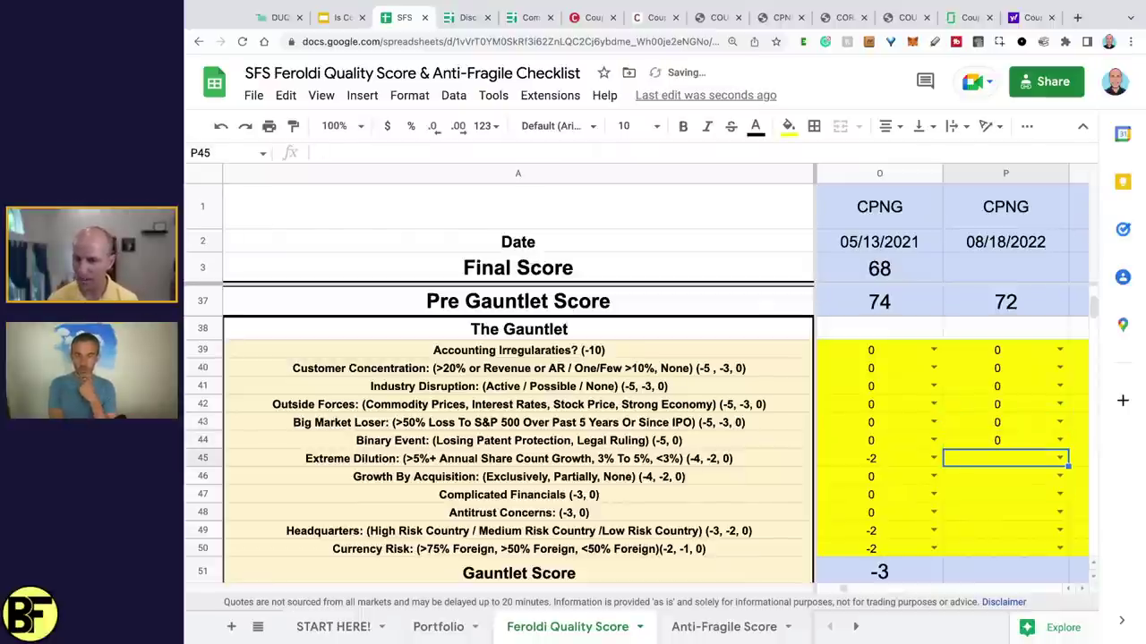
{"action": "type", "text": "0"}
{"action": "key", "text": "Return"}
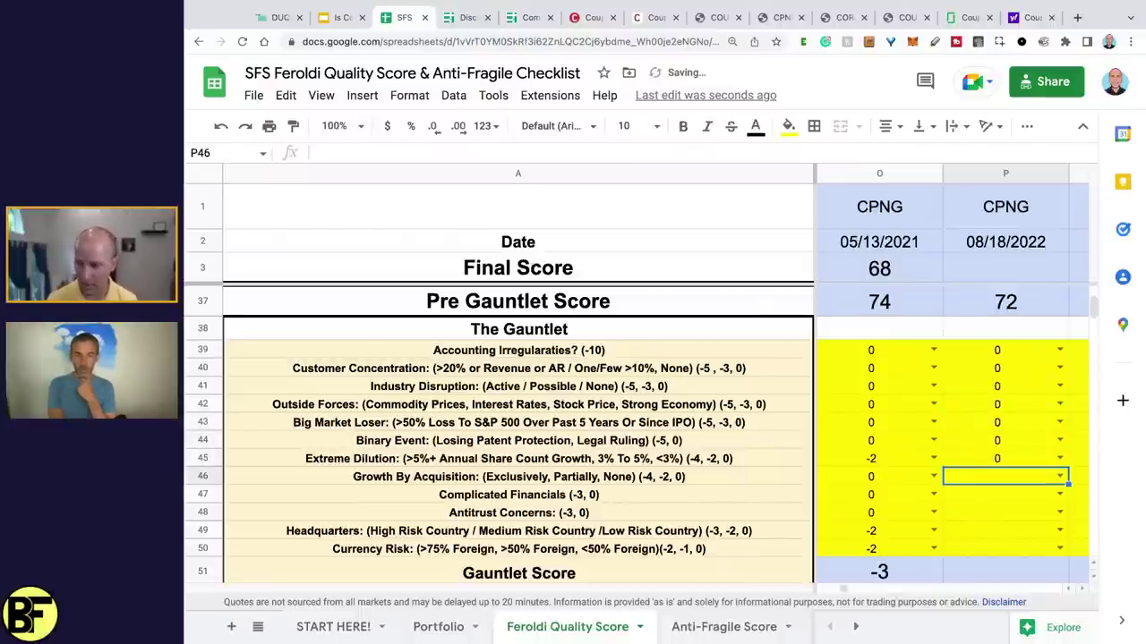
Enter 0 for Growth By Acquisition, Complicated Financials and Antitrust Concerns in the 08/18/2022 column
{"action": "type", "text": "0"}
{"action": "key", "text": "Return"}
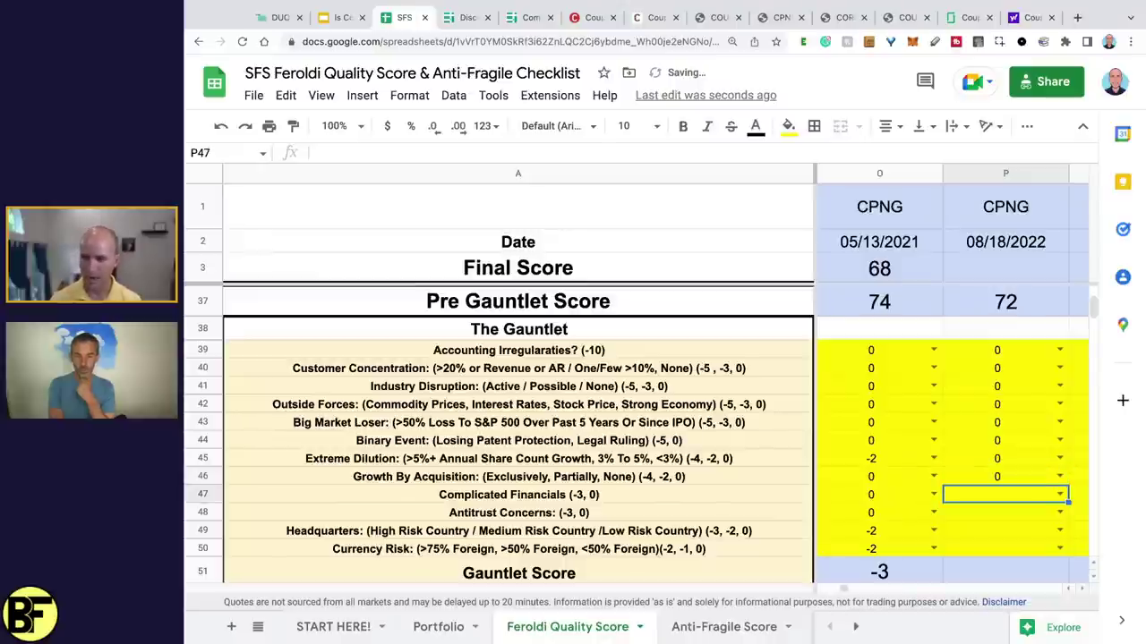
{"action": "type", "text": "0"}
{"action": "key", "text": "Return"}
{"action": "type", "text": "0"}
{"action": "key", "text": "Return"}
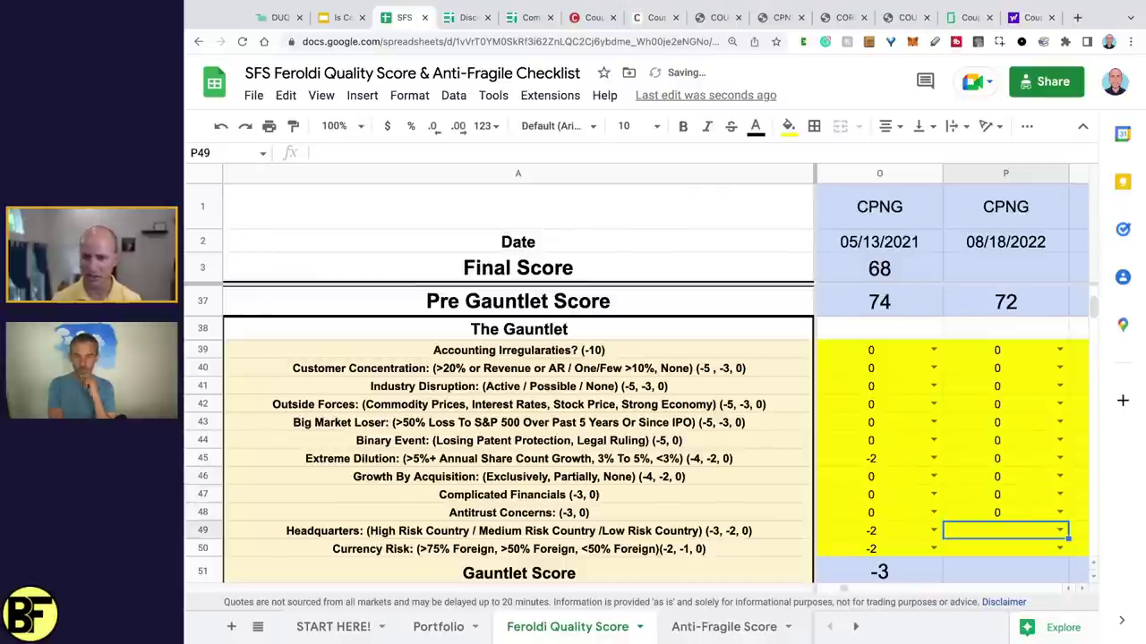
Enter -2 for both Headquarters and Currency Risk in the 08/18/2022 column
{"action": "type", "text": "-2"}
{"action": "key", "text": "Return"}
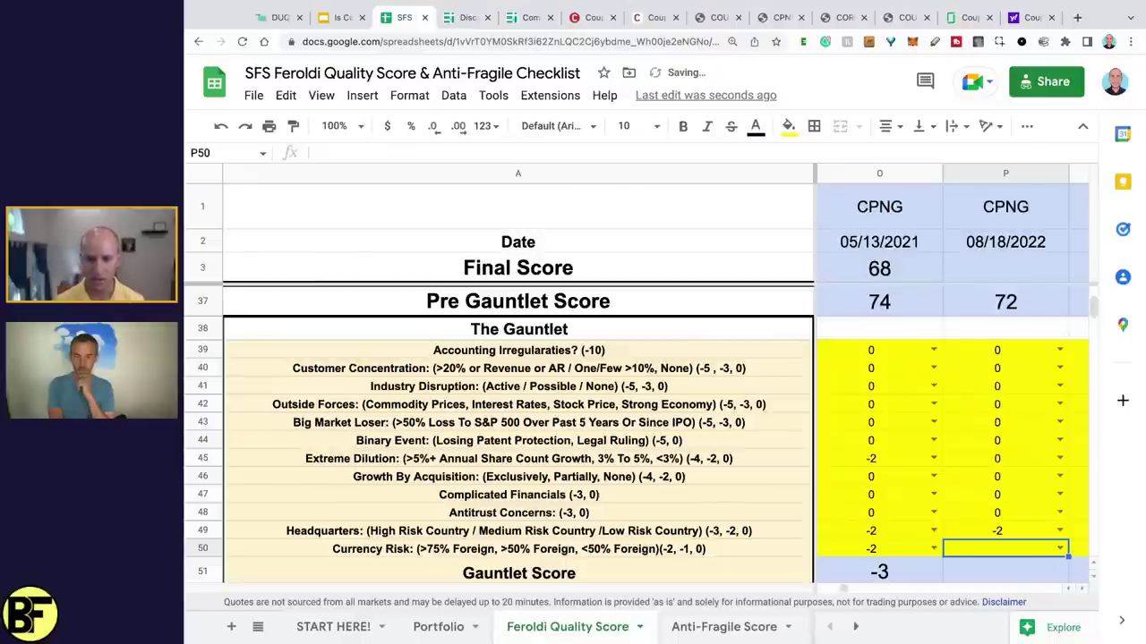
{"action": "type", "text": "-2"}
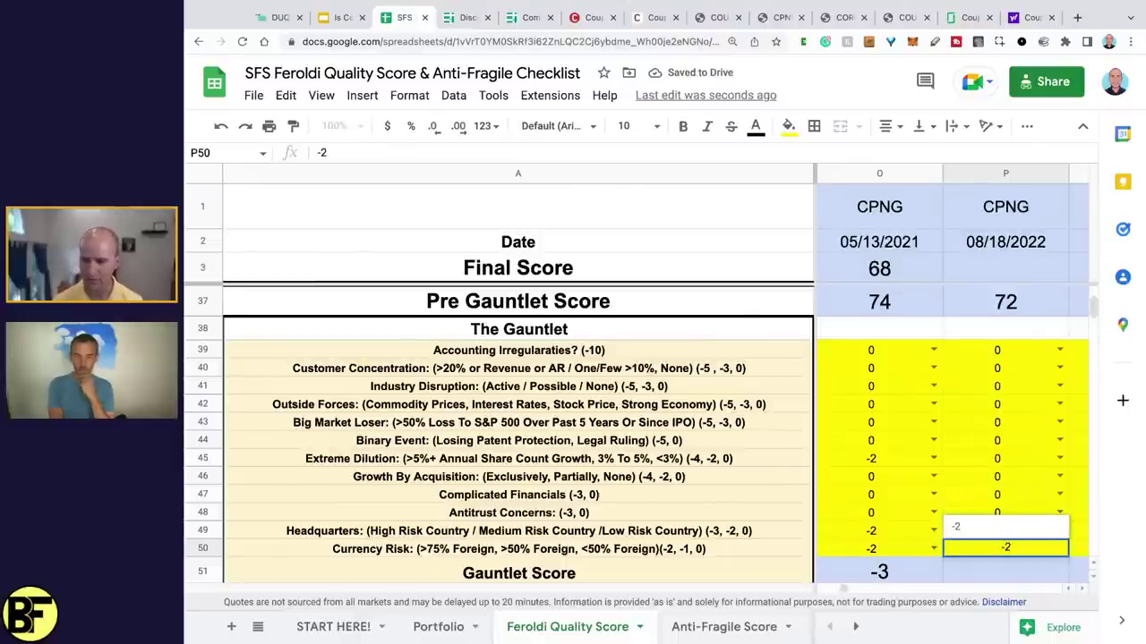
{"action": "key", "text": "Return"}
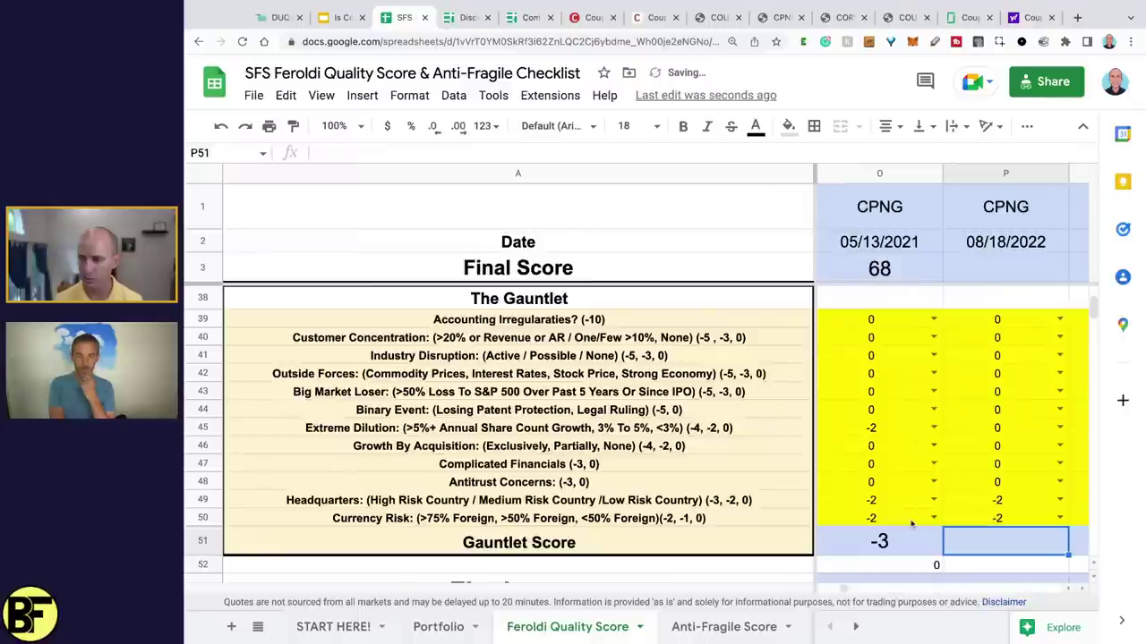
Try copying the Gauntlet Score from the 05/13/2021 column into the 08/18/2022 column
{"action": "left_click", "coordinate": [913, 537]}
{"action": "key", "text": "ctrl+c"}
{"action": "key", "text": "Right"}
{"action": "key", "text": "ctrl+v"}
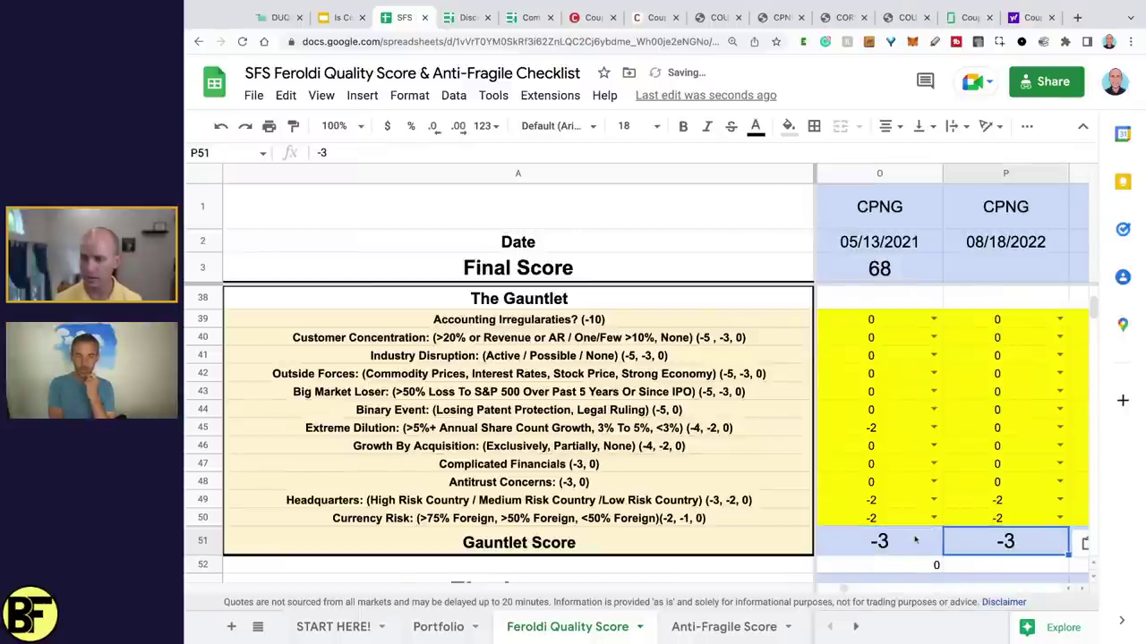
Set the 08/18/2022 Gauntlet Score to the formula =sum(P39:P50)
{"action": "type", "text": "=sum("}
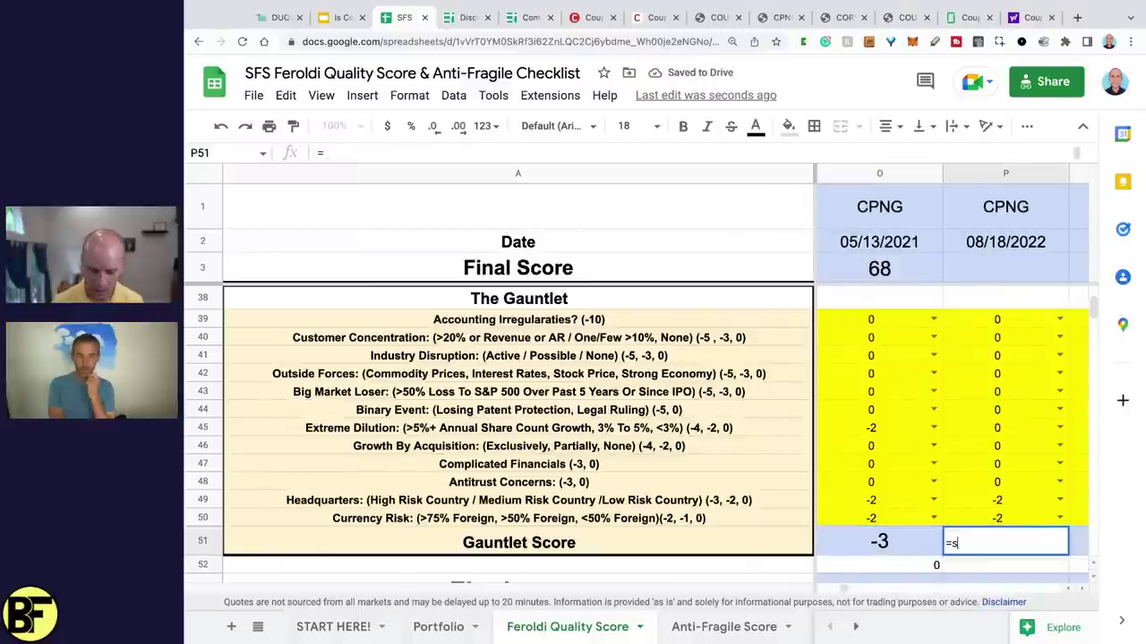
{"action": "key", "text": "Up"}
{"action": "key", "text": "shift+Up"}
{"action": "key", "text": "shift+Up"}
{"action": "key", "text": "shift+Up"}
{"action": "key", "text": "shift+Up"}
{"action": "key", "text": "shift+Up"}
{"action": "key", "text": "shift+Up"}
{"action": "key", "text": "shift+Up"}
{"action": "key", "text": "shift+Up"}
{"action": "key", "text": "shift+Up"}
{"action": "key", "text": "shift+Up"}
{"action": "key", "text": "shift+Up"}
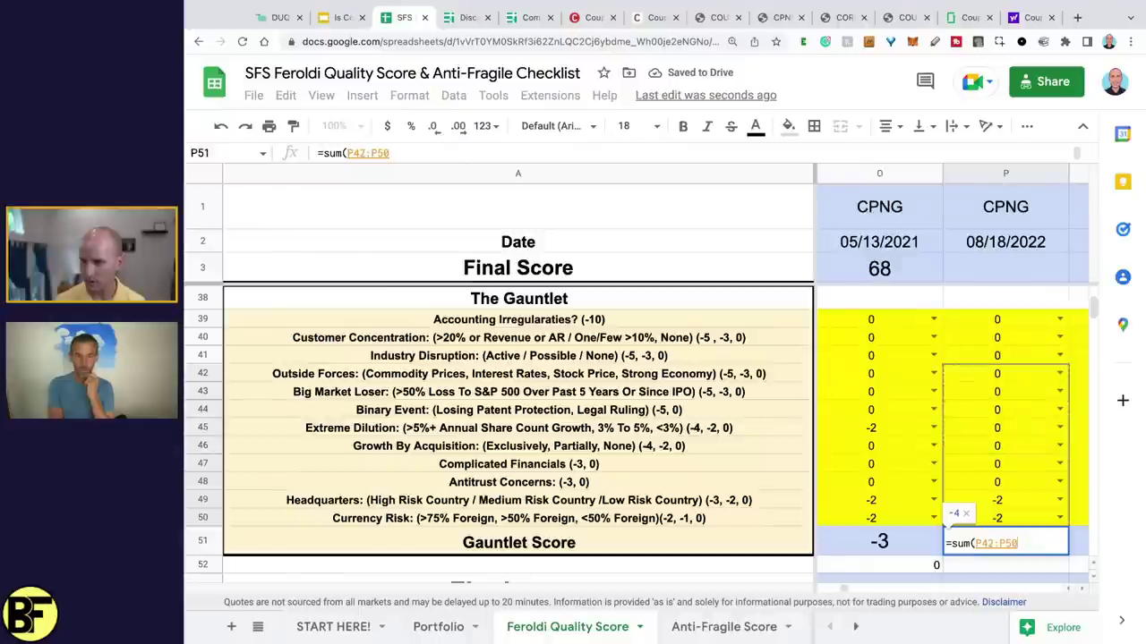
{"action": "key", "text": "Return"}
Copy the row 53 Final score formula from the 05/13/2021 column into the 08/18/2022 column
{"action": "key", "text": "Down"}
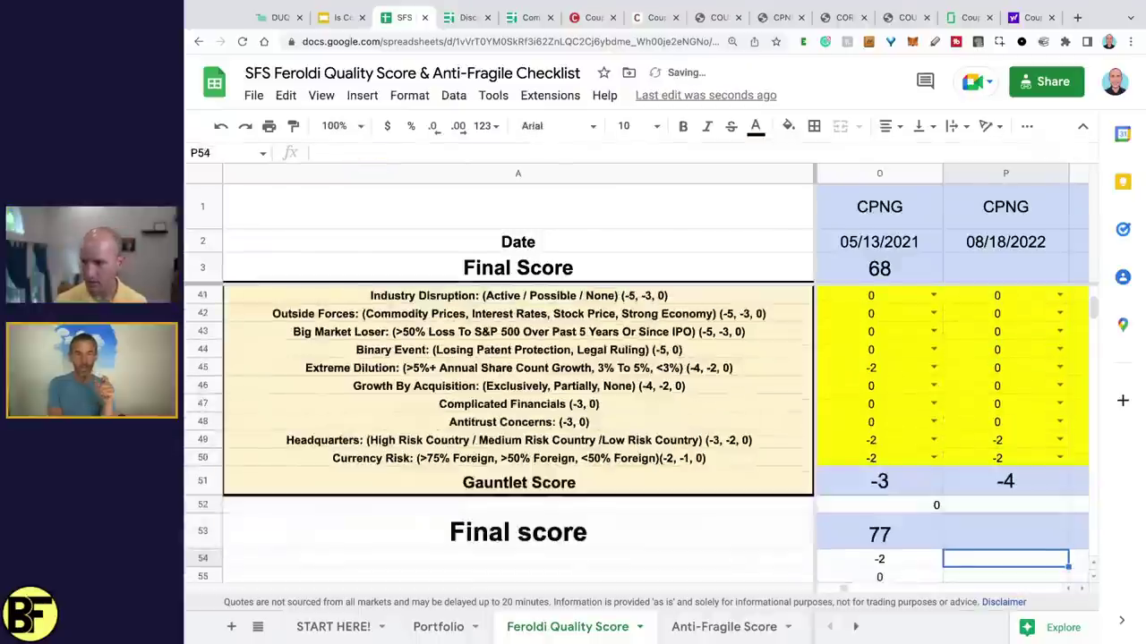
{"action": "key", "text": "Left"}
{"action": "key", "text": "ctrl+c"}
{"action": "key", "text": "Right"}
{"action": "key", "text": "ctrl+v"}
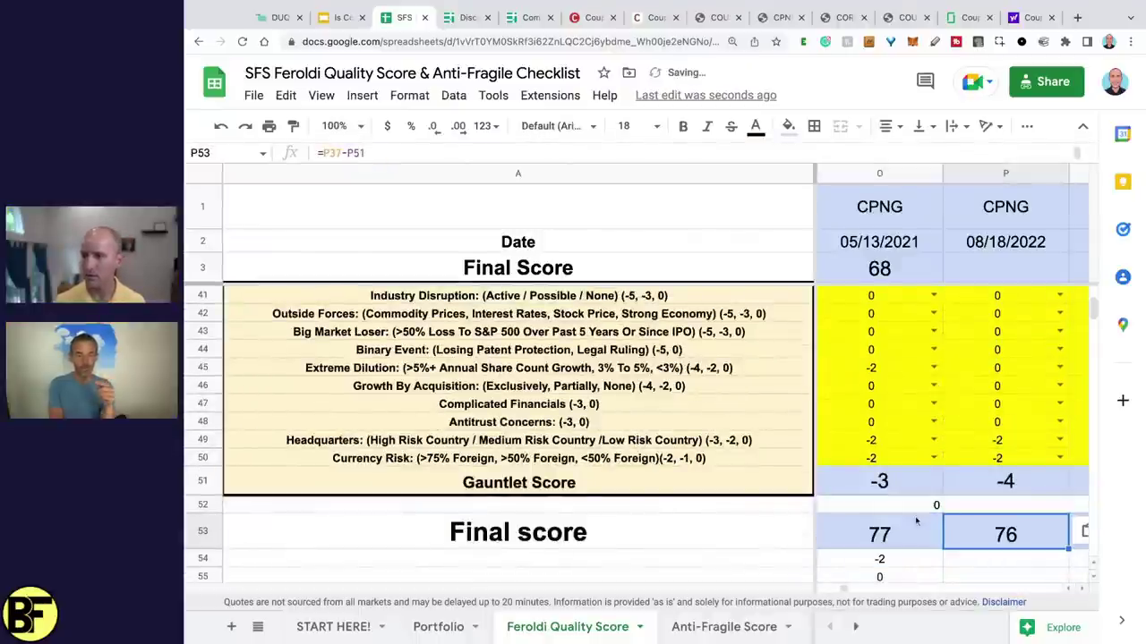
Fill the Gauntlet Score sum formula from the 08/18/2022 column into the 05/13/2021 column
{"action": "left_click", "coordinate": [977, 481]}
{"action": "scroll", "coordinate": [976, 481], "scroll_direction": "up", "scroll_amount": 5}
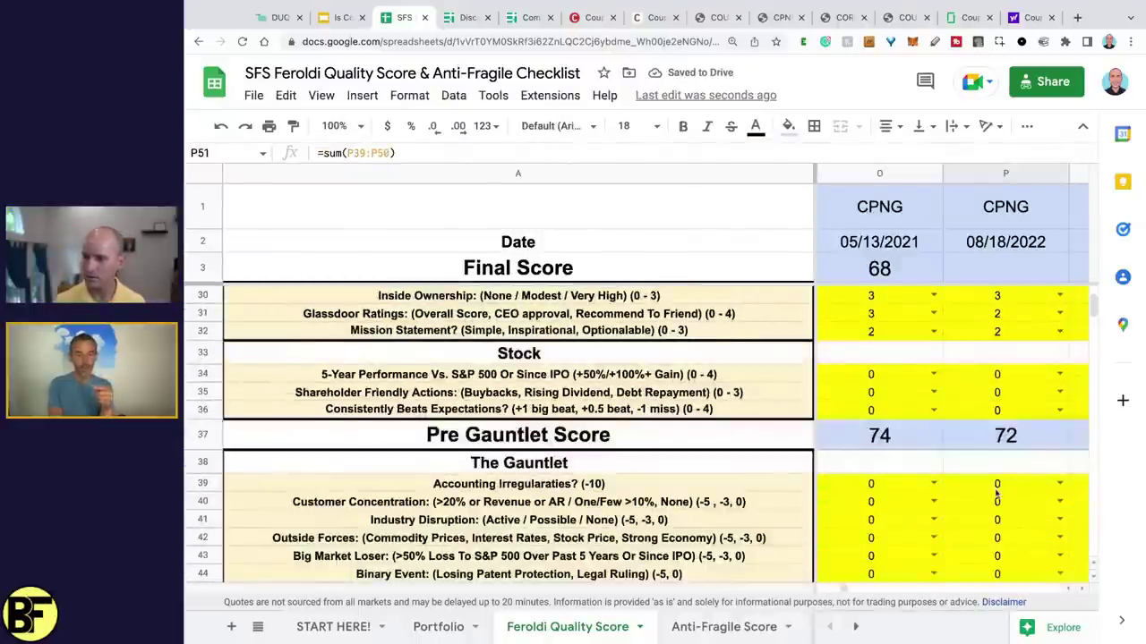
{"action": "scroll", "coordinate": [996, 493], "scroll_direction": "down", "scroll_amount": 2}
{"action": "scroll", "coordinate": [996, 493], "scroll_direction": "down", "scroll_amount": 3}
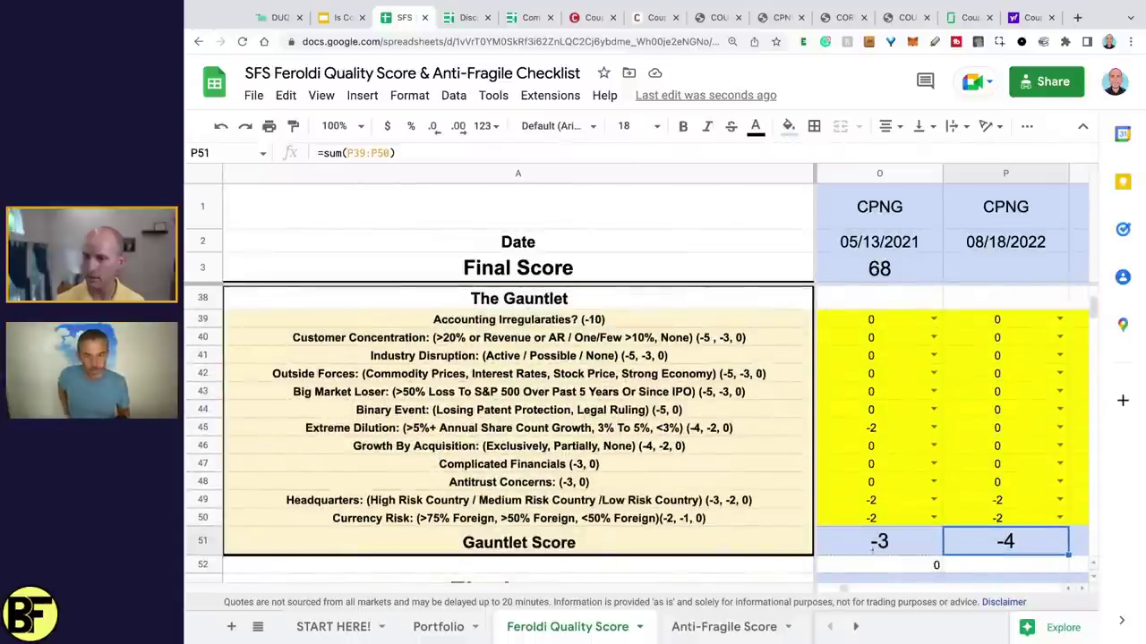
{"action": "left_click_drag", "start_coordinate": [1069, 555], "coordinate": [895, 541]}
{"action": "scroll", "coordinate": [1038, 542], "scroll_direction": "down", "scroll_amount": 1}
Set the Final Score in the 08/18/2022 column's header to the formula =P37+P51
{"action": "left_click", "coordinate": [1037, 566]}
{"action": "scroll", "coordinate": [1026, 469], "scroll_direction": "up", "scroll_amount": 12}
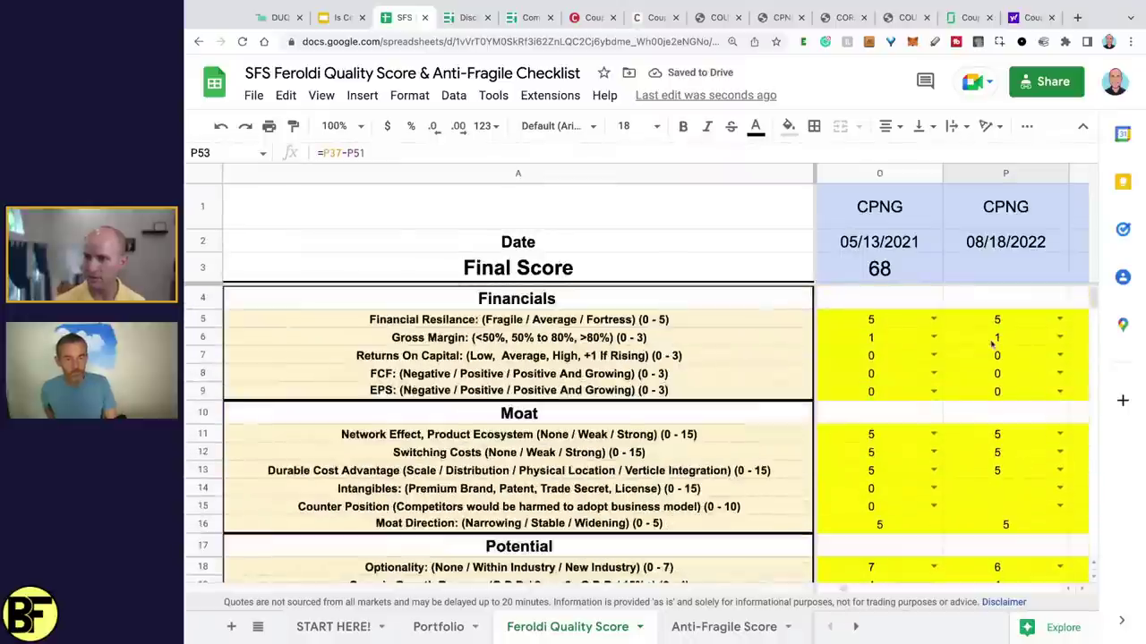
{"action": "left_click", "coordinate": [985, 277]}
{"action": "type", "text": "="}
{"action": "scroll", "coordinate": [1003, 376], "scroll_direction": "down", "scroll_amount": 9}
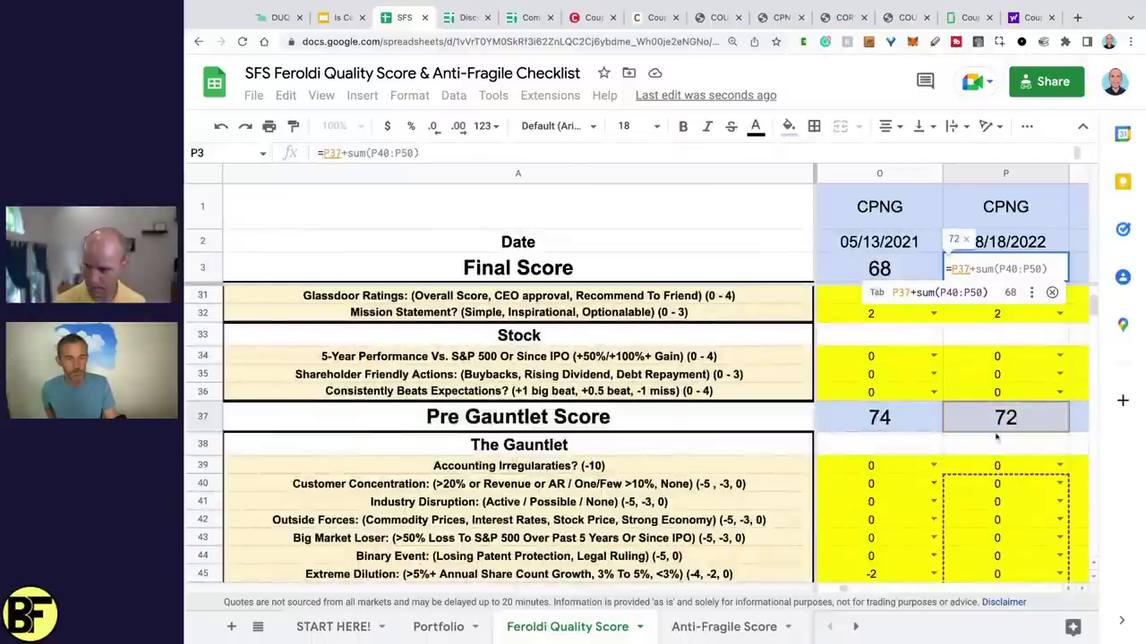
{"action": "scroll", "coordinate": [985, 466], "scroll_direction": "down", "scroll_amount": 5}
{"action": "type", "text": "P37+"}
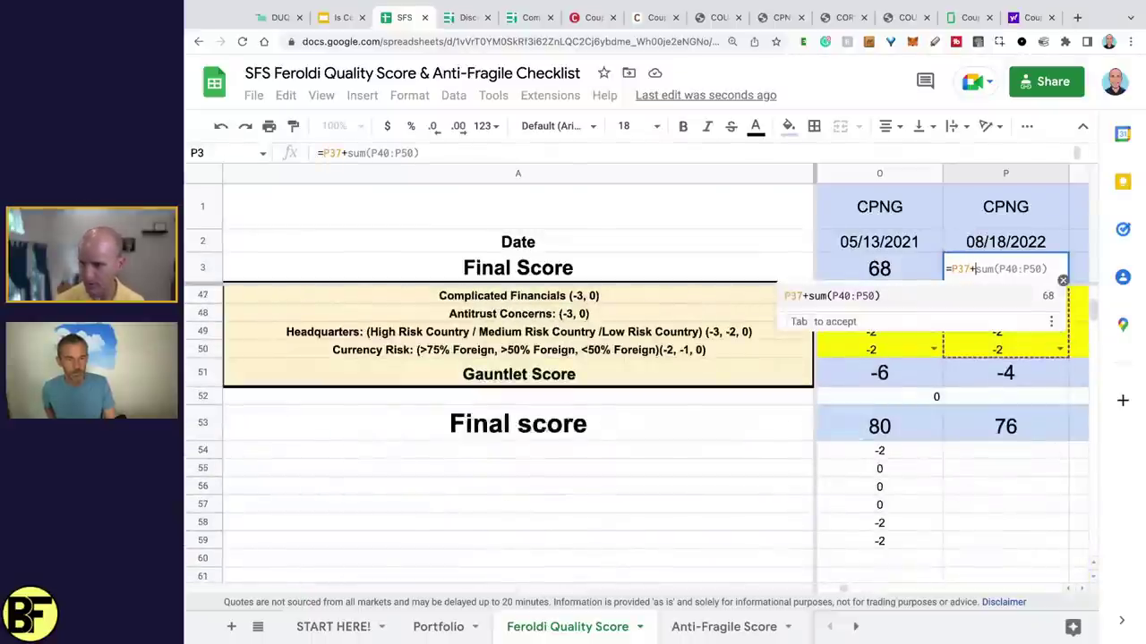
{"action": "left_click", "coordinate": [999, 376]}
{"action": "key", "text": "Return"}
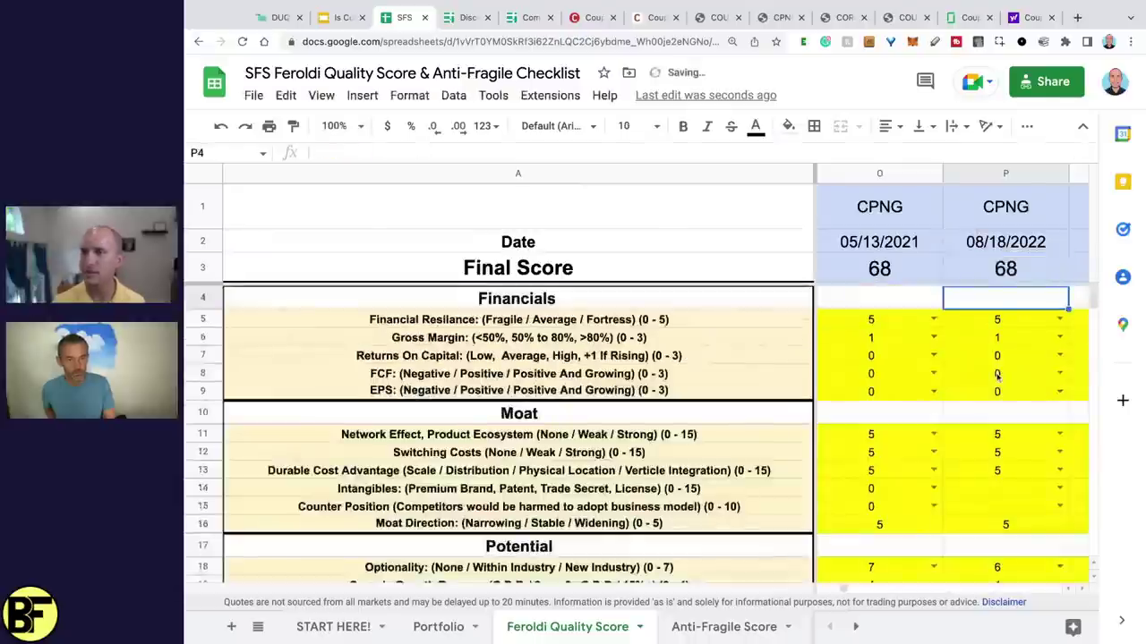
{"action": "left_click", "coordinate": [1023, 277]}
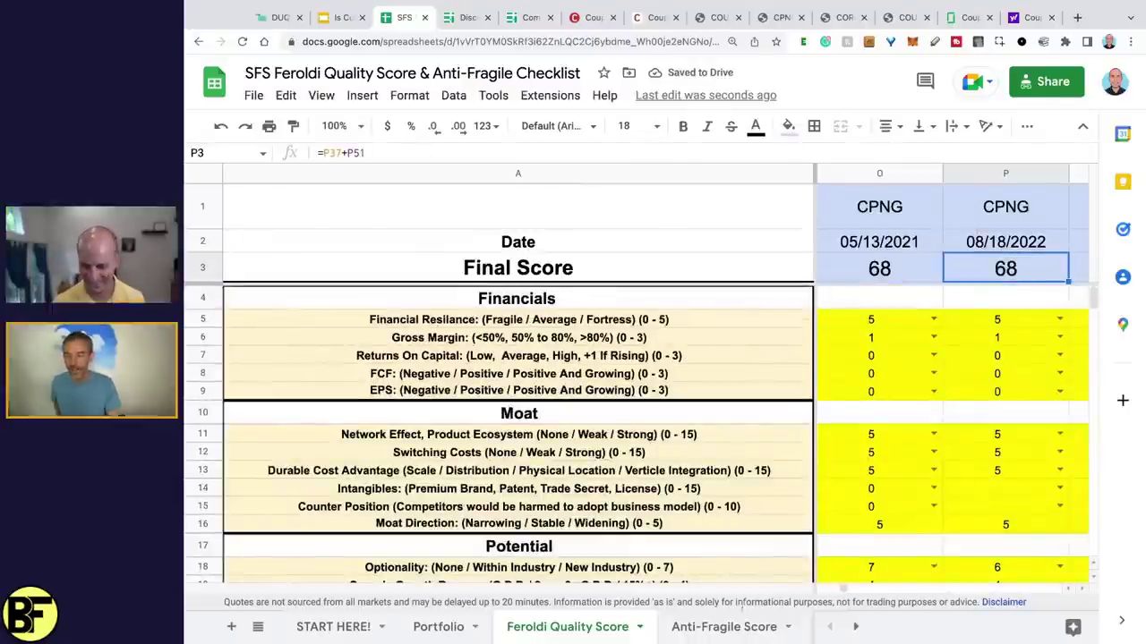
Open the Anti-Fragile Score sheet and head the column after the 05/13/2021 one with CPNG and the date 8/18/2022
{"action": "left_click", "coordinate": [740, 630]}
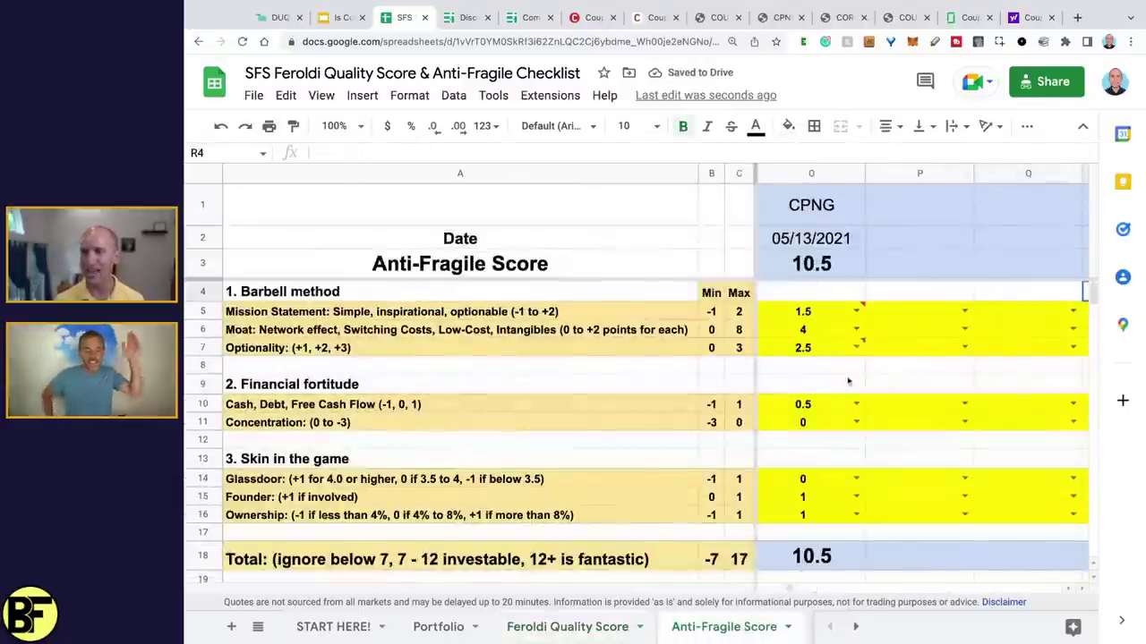
{"action": "left_click", "coordinate": [933, 216]}
{"action": "type", "text": "CPNG"}
{"action": "key", "text": "Return"}
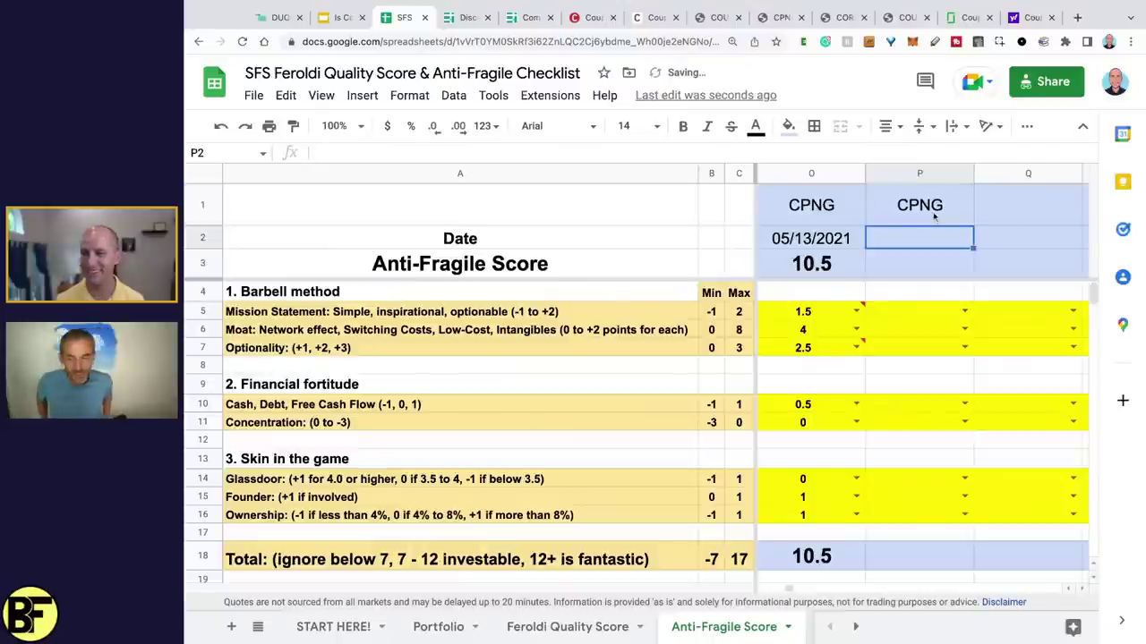
{"action": "type", "text": "8/18/2022"}
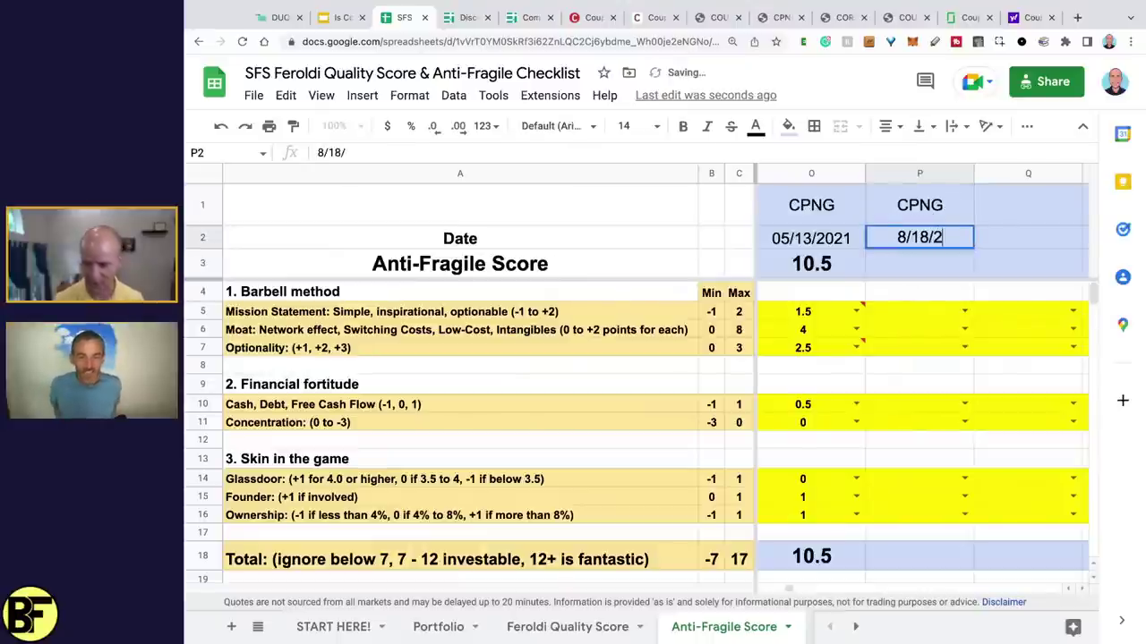
{"action": "key", "text": "Return"}
Score Mission Statement as 2 and Moat as 5 in the 08/18/2022 column of the Anti-Fragile sheet
{"action": "left_click", "coordinate": [810, 263]}
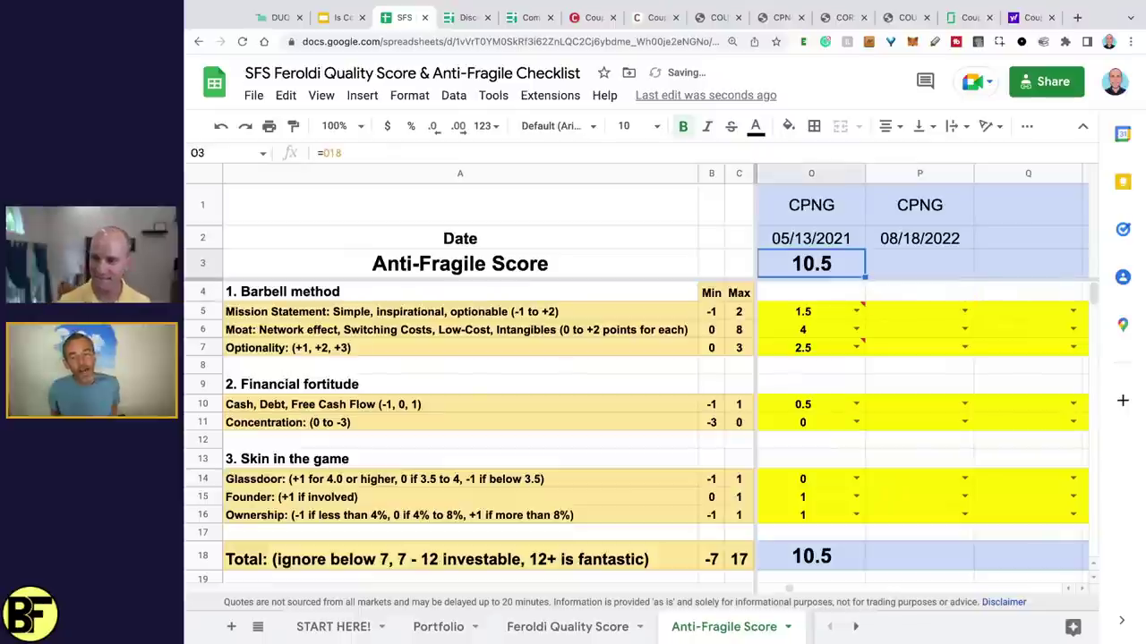
{"action": "left_click", "coordinate": [919, 264]}
{"action": "left_click", "coordinate": [920, 311]}
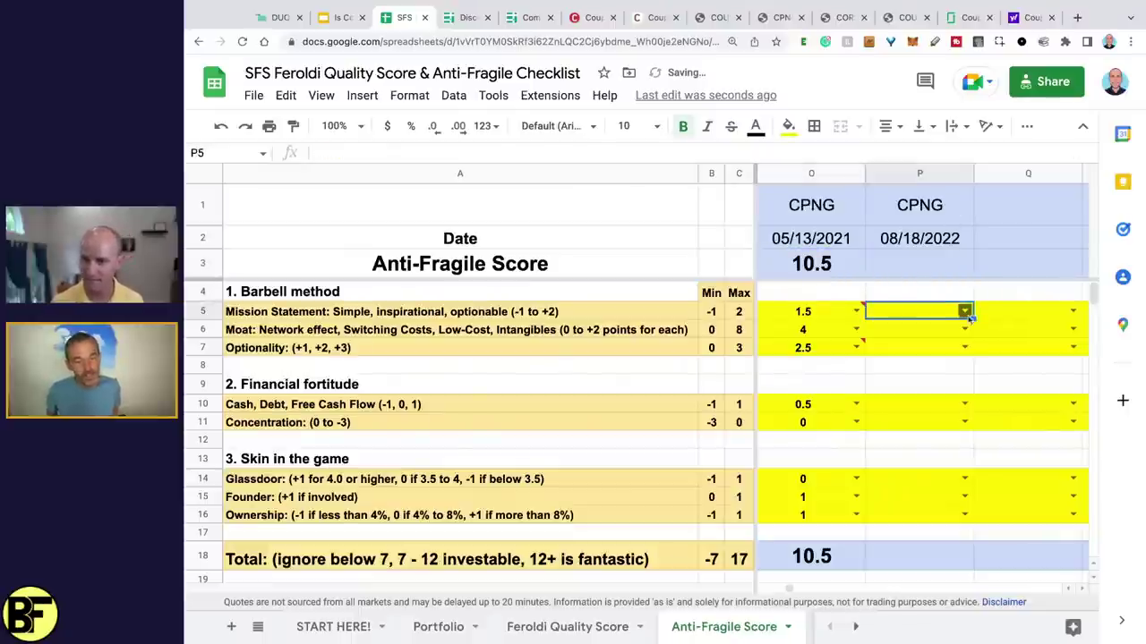
{"action": "left_click", "coordinate": [965, 312]}
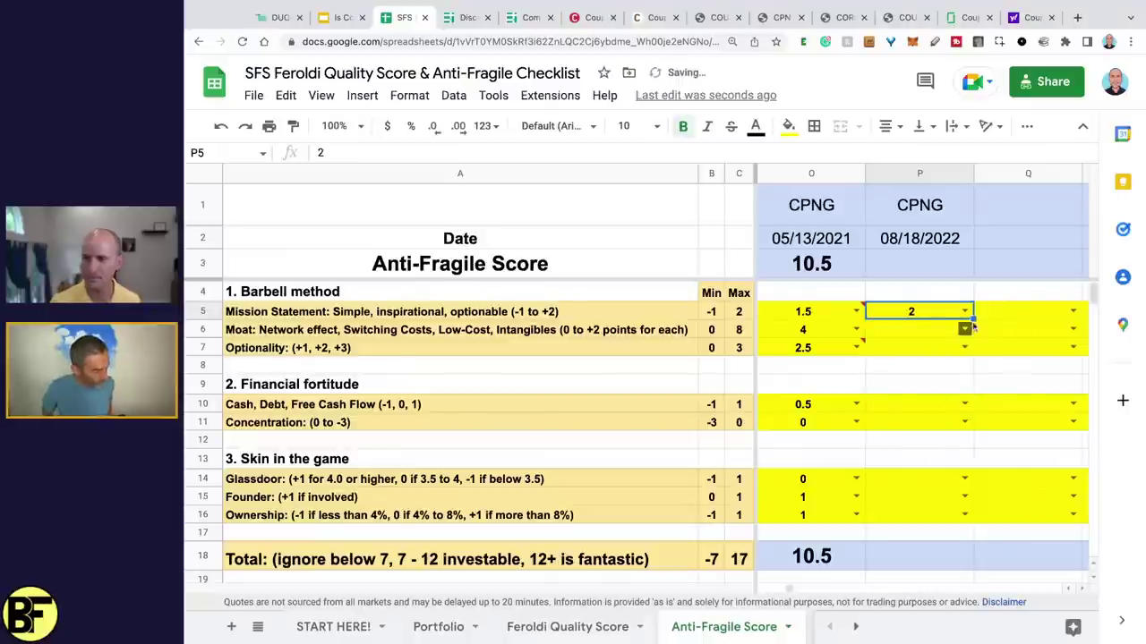
{"action": "left_click", "coordinate": [965, 330]}
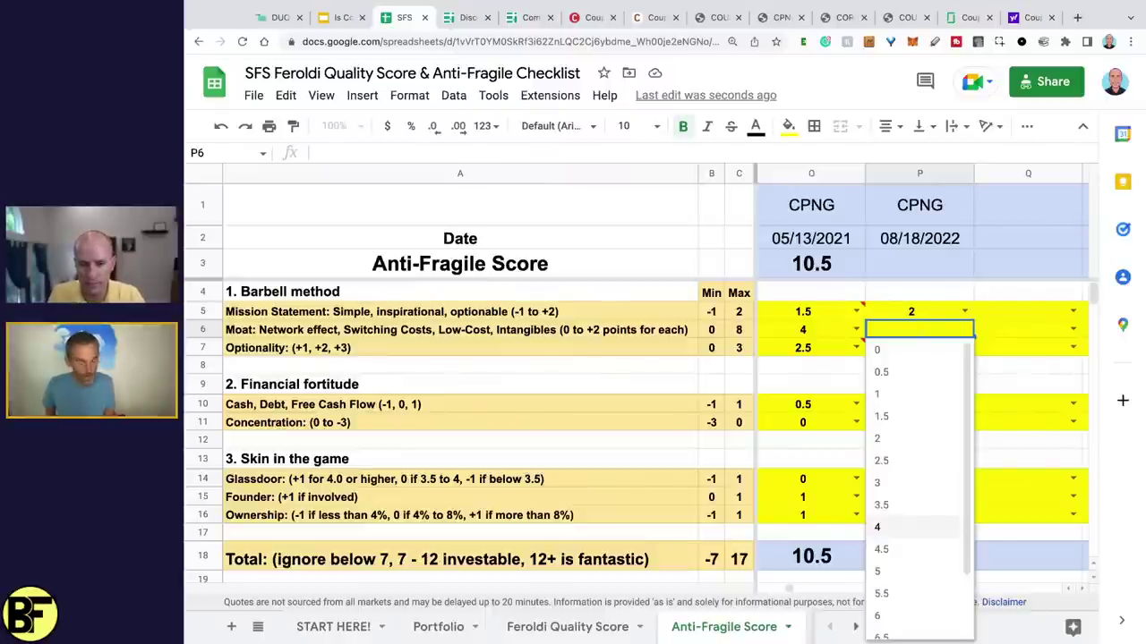
{"action": "left_click", "coordinate": [900, 571]}
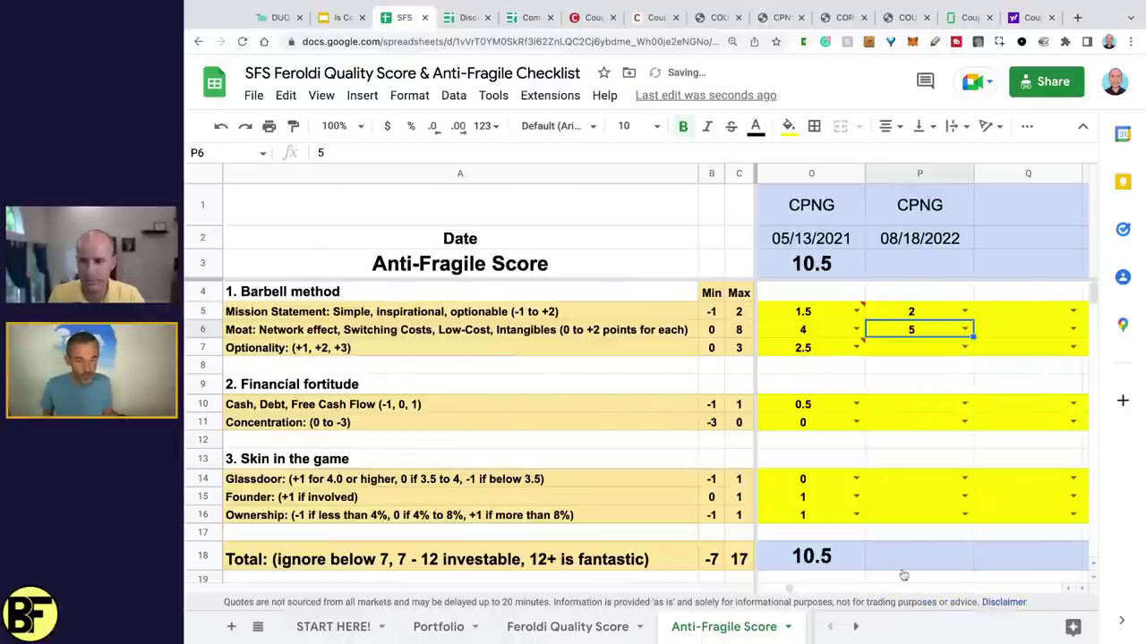
Copy the Optionality score of 2.5 from the 05/13/2021 column into the 08/18/2022 column
{"action": "left_click", "coordinate": [966, 348]}
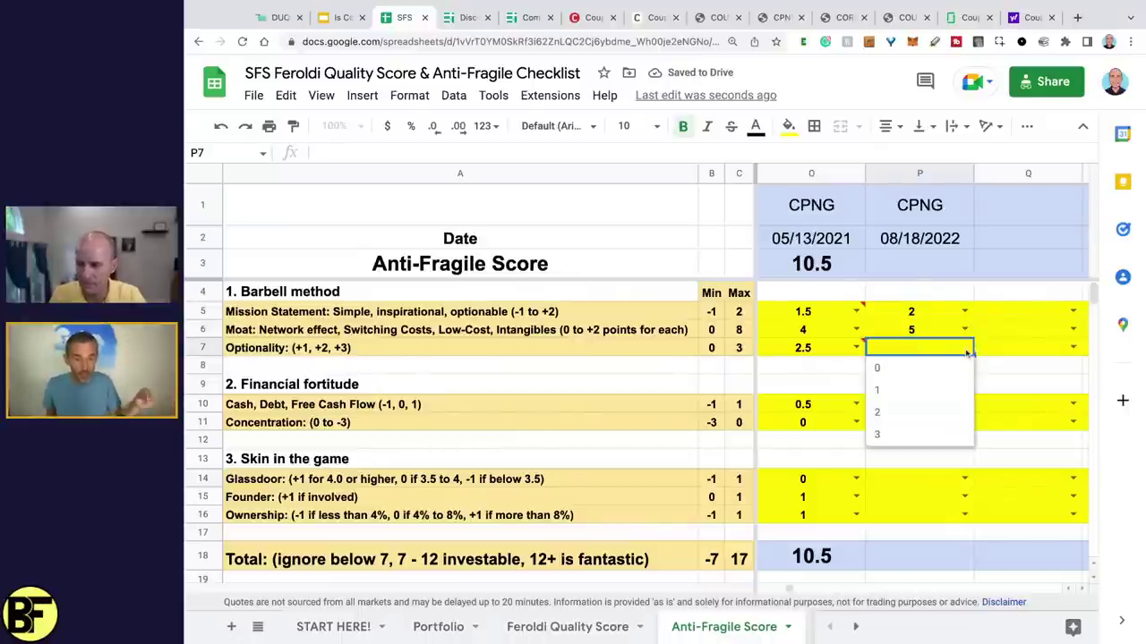
{"action": "left_click", "coordinate": [822, 351]}
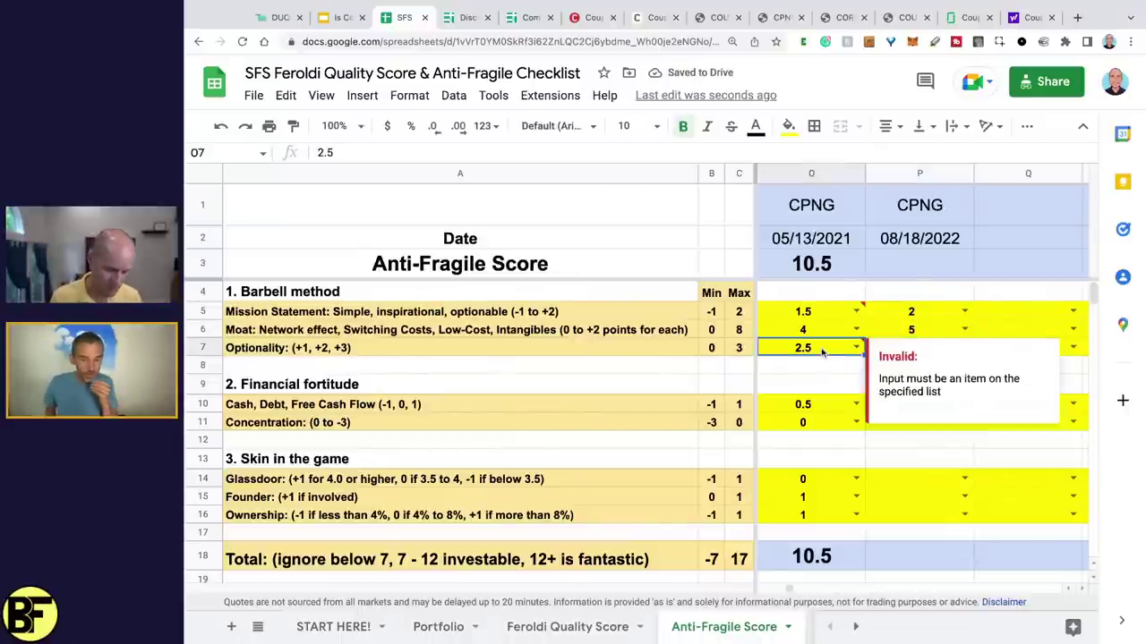
{"action": "key", "text": "ctrl+c"}
{"action": "key", "text": "Right"}
{"action": "key", "text": "ctrl+v"}
{"action": "left_click", "coordinate": [884, 401]}
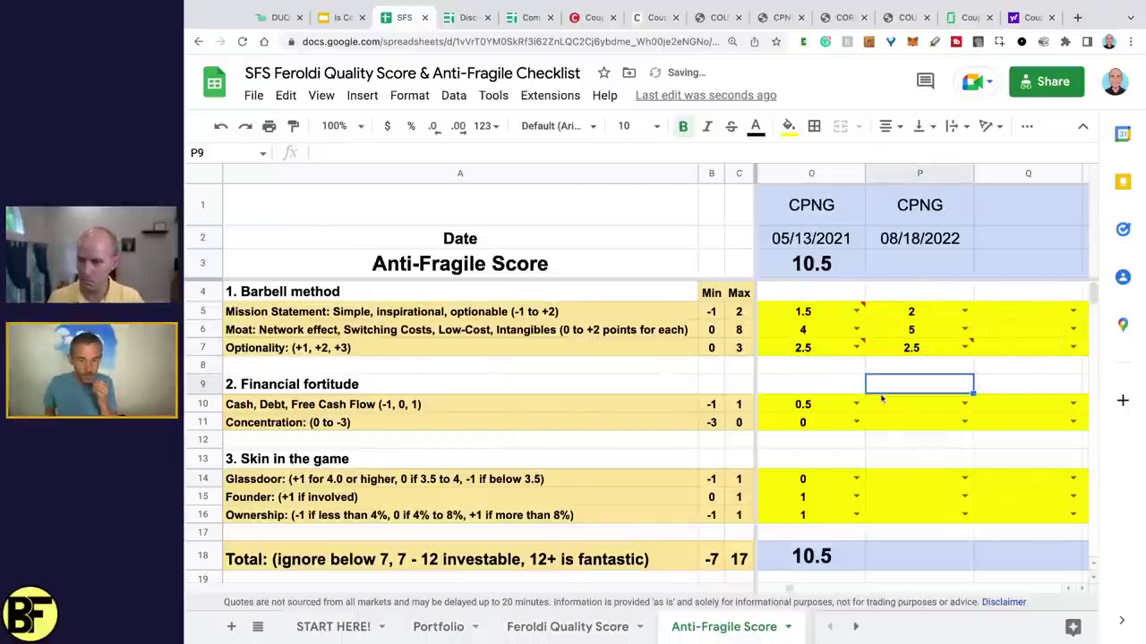
Score Cash, Debt, Free Cash Flow as 0 and Concentration as 0 in the 08/18/2022 column
{"action": "left_click", "coordinate": [967, 404]}
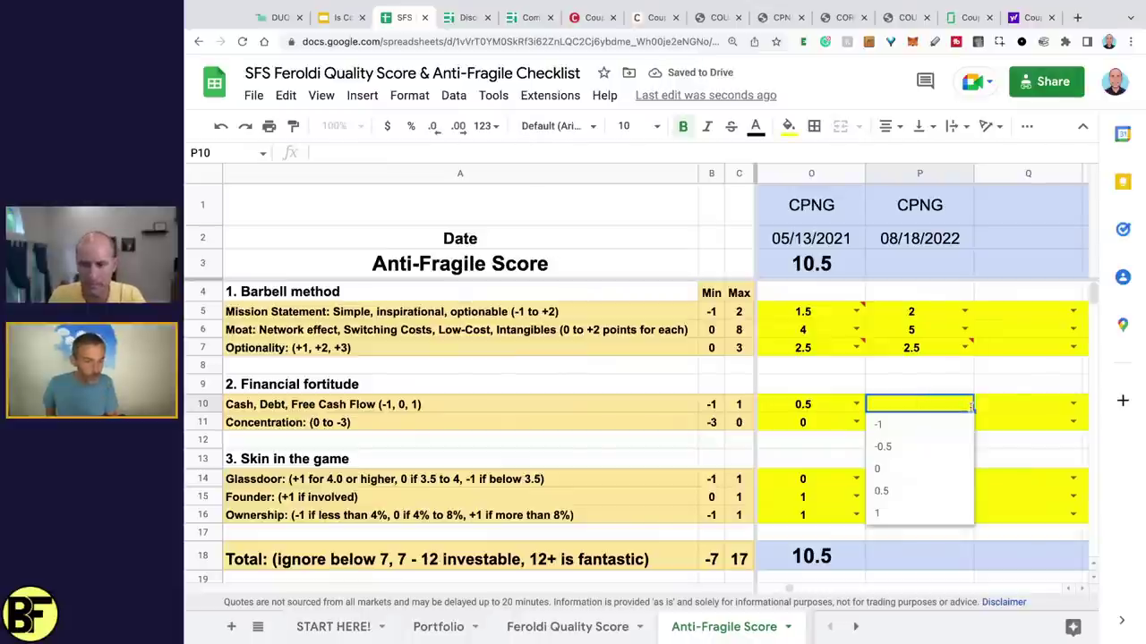
{"action": "left_click", "coordinate": [944, 468]}
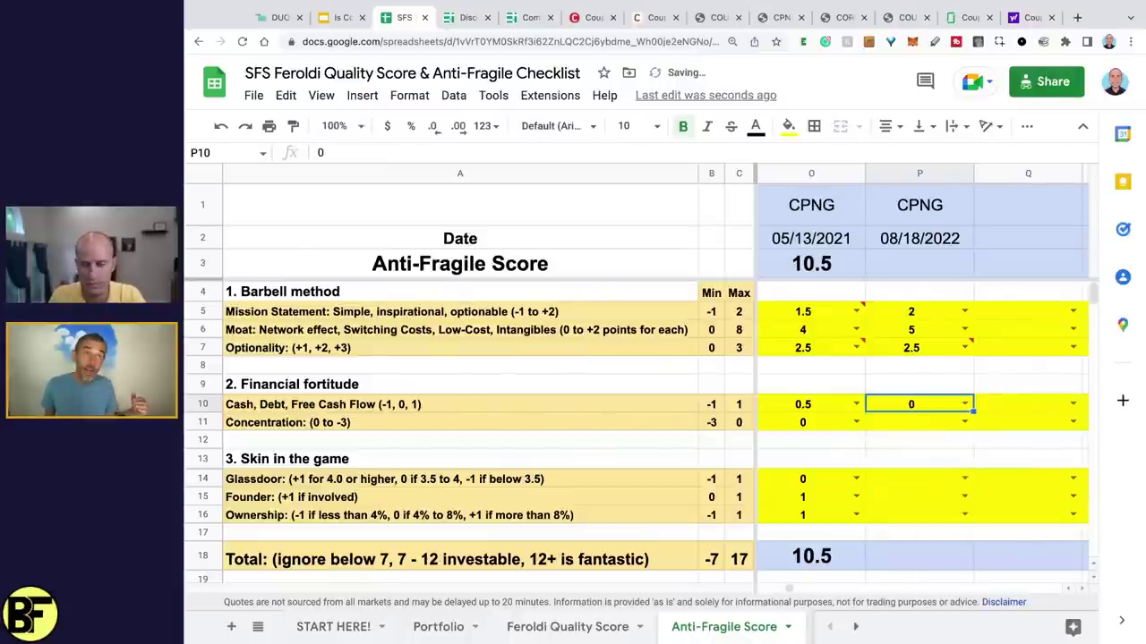
{"action": "left_click", "coordinate": [953, 428]}
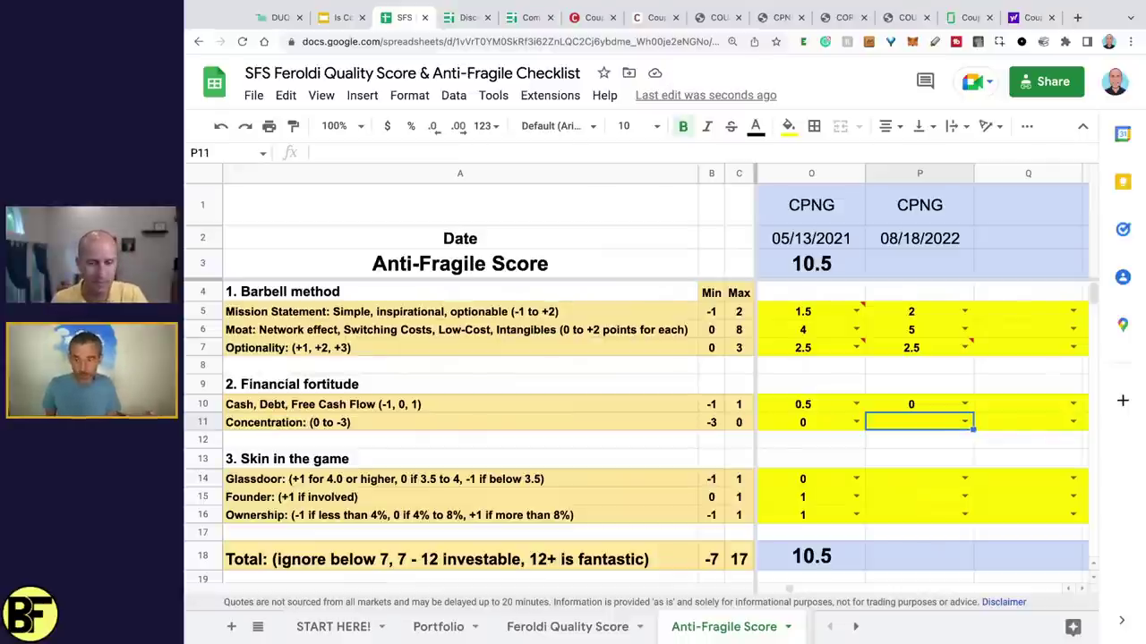
{"action": "left_click", "coordinate": [816, 409]}
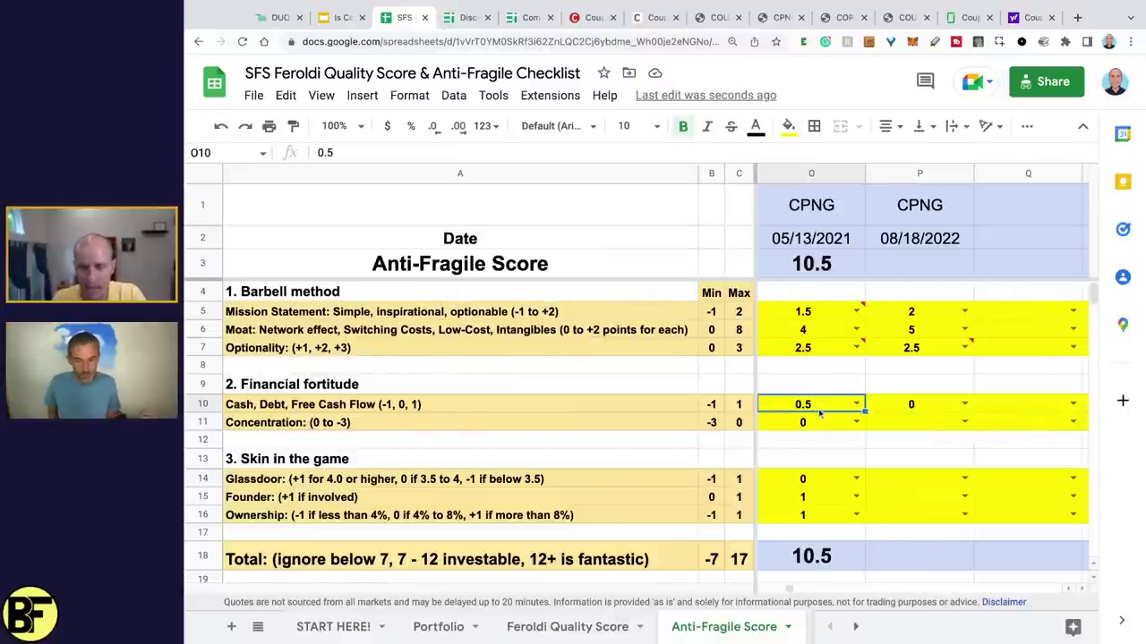
{"action": "left_click", "coordinate": [937, 424]}
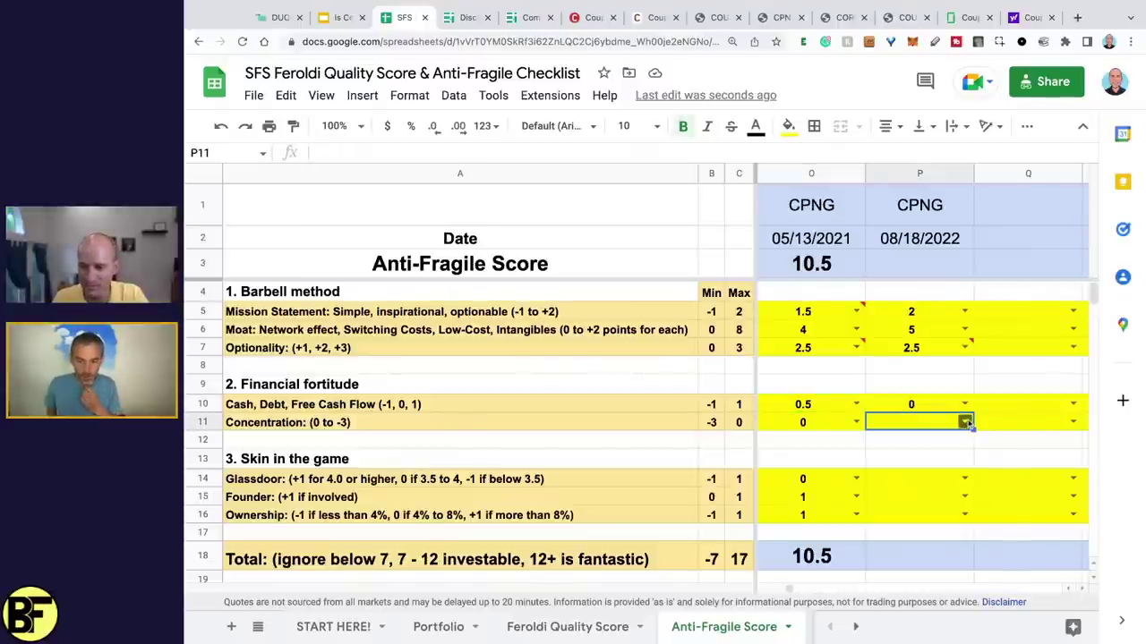
{"action": "left_click", "coordinate": [965, 422]}
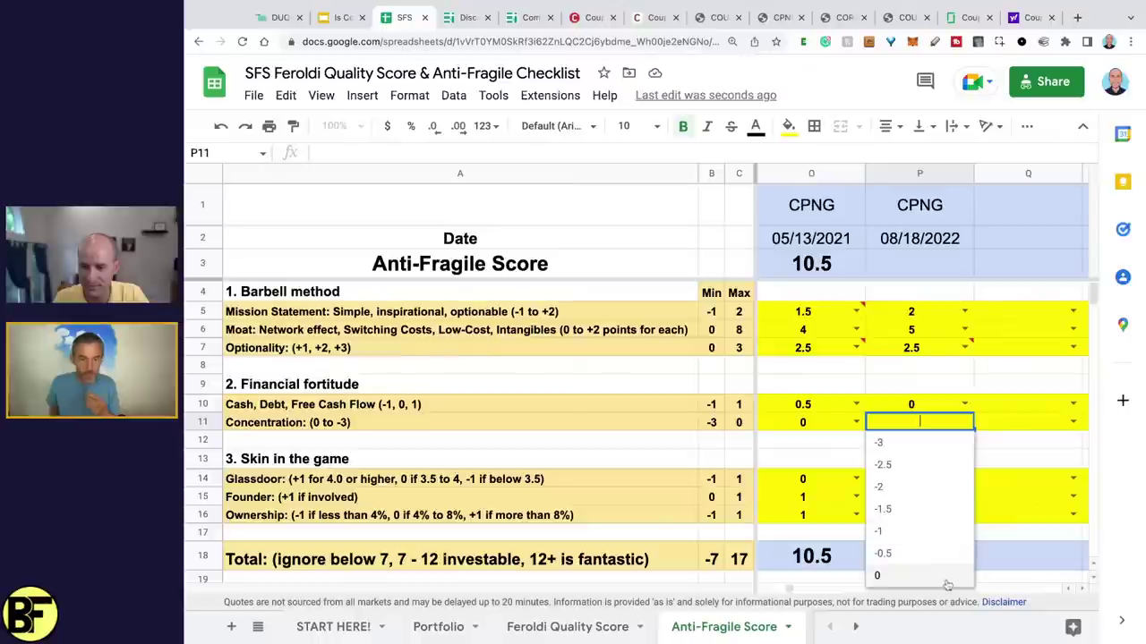
{"action": "left_click", "coordinate": [947, 582]}
Score Glassdoor 0, Founder 1 and Ownership 1 in the 08/18/2022 column, and fill its Total with =sum(P5:P16)
{"action": "left_click", "coordinate": [964, 479]}
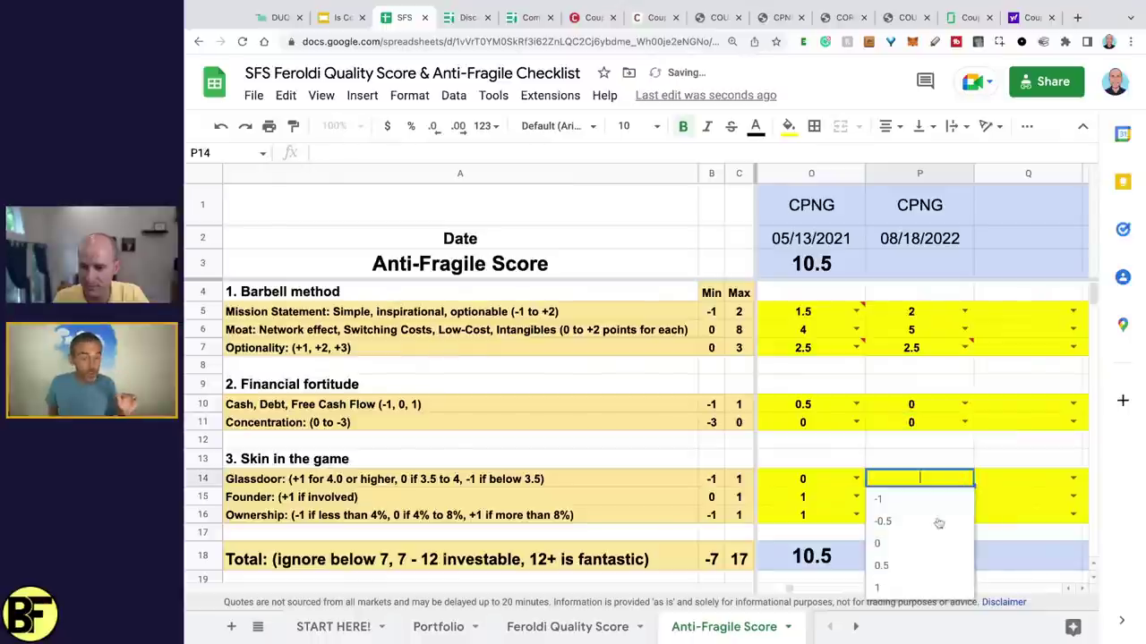
{"action": "left_click", "coordinate": [934, 543]}
{"action": "left_click", "coordinate": [938, 503]}
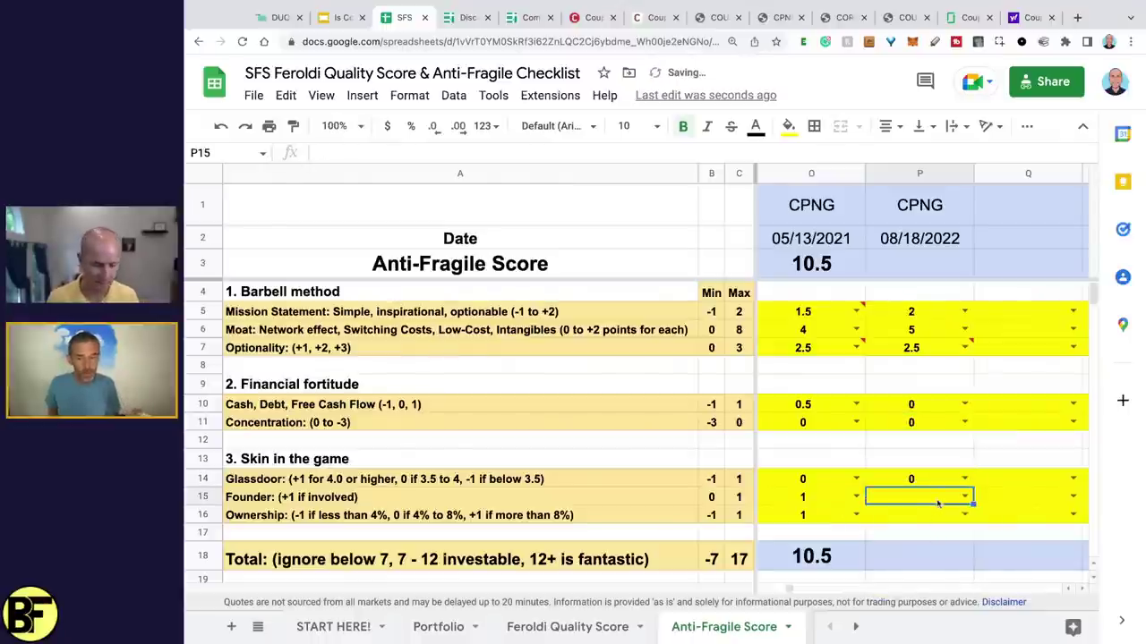
{"action": "type", "text": "1"}
{"action": "key", "text": "Return"}
{"action": "type", "text": "1"}
{"action": "key", "text": "Return"}
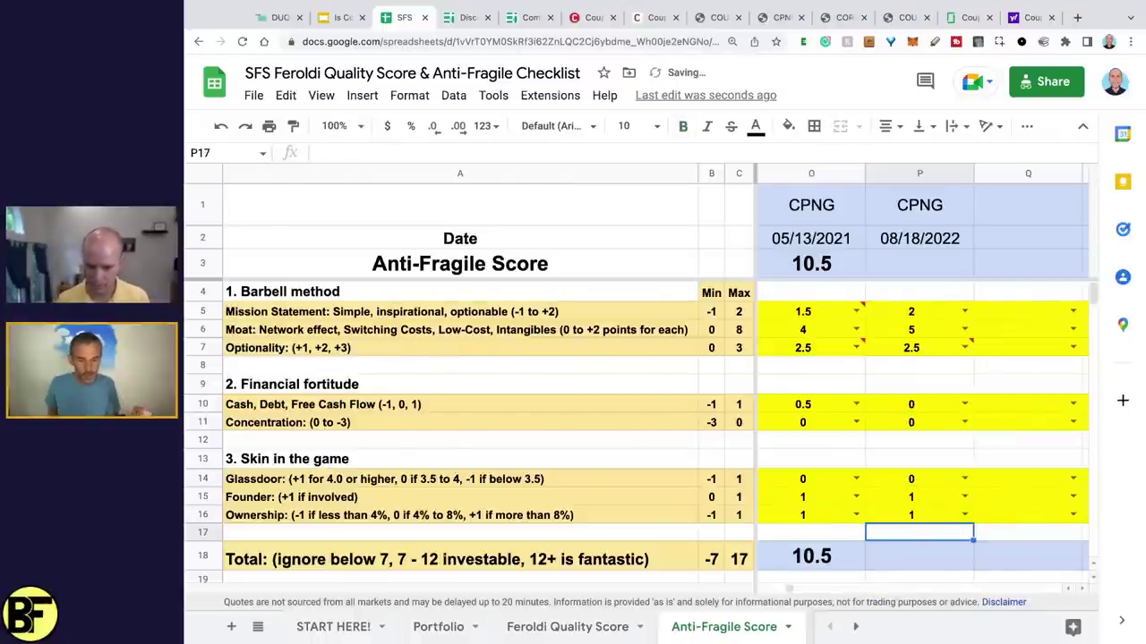
{"action": "key", "text": "Down"}
{"action": "key", "text": "ctrl+v"}
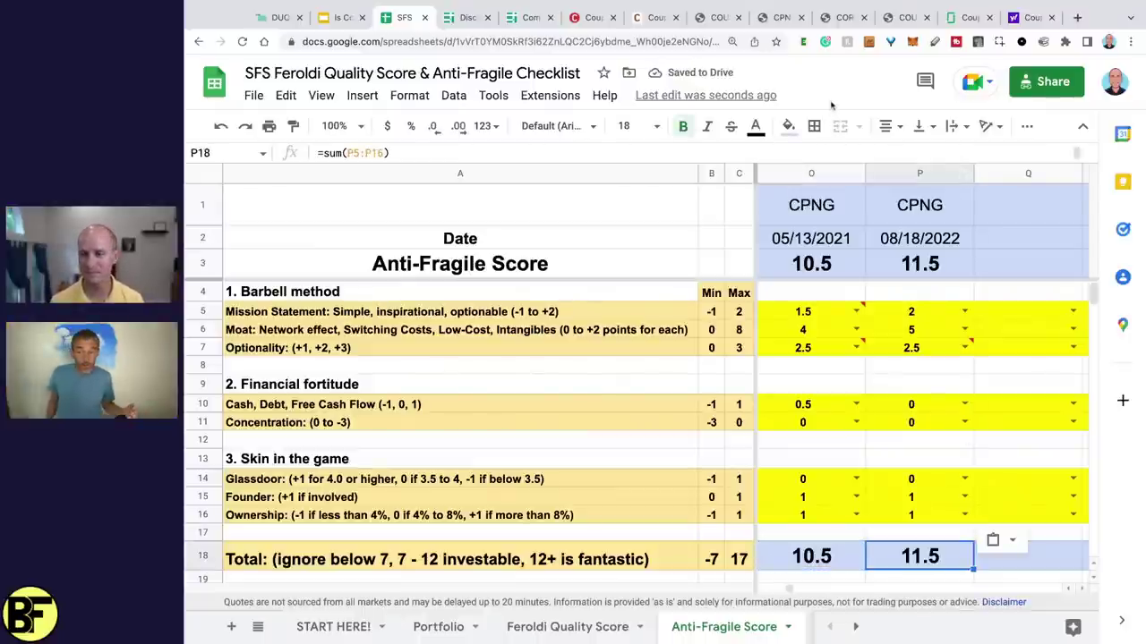
Switch to Stock Card, open your own portfolios and start a new Anti-Fragile Portfolio order for CPNG--Coupang Inc
{"action": "left_click", "coordinate": [465, 21]}
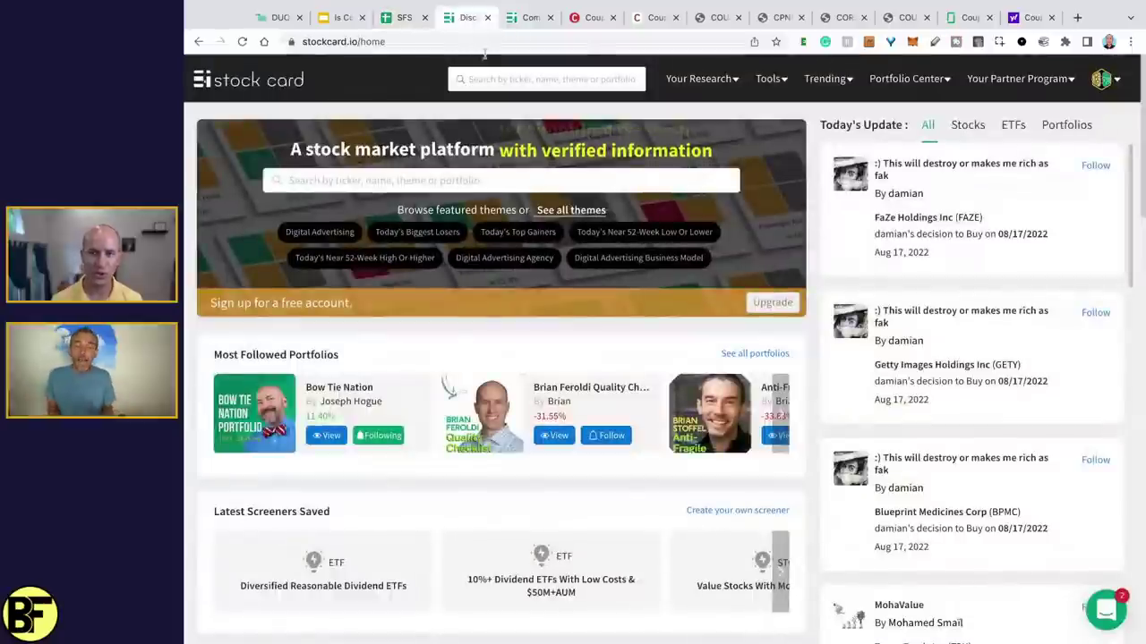
{"action": "mouse_move", "coordinate": [734, 76]}
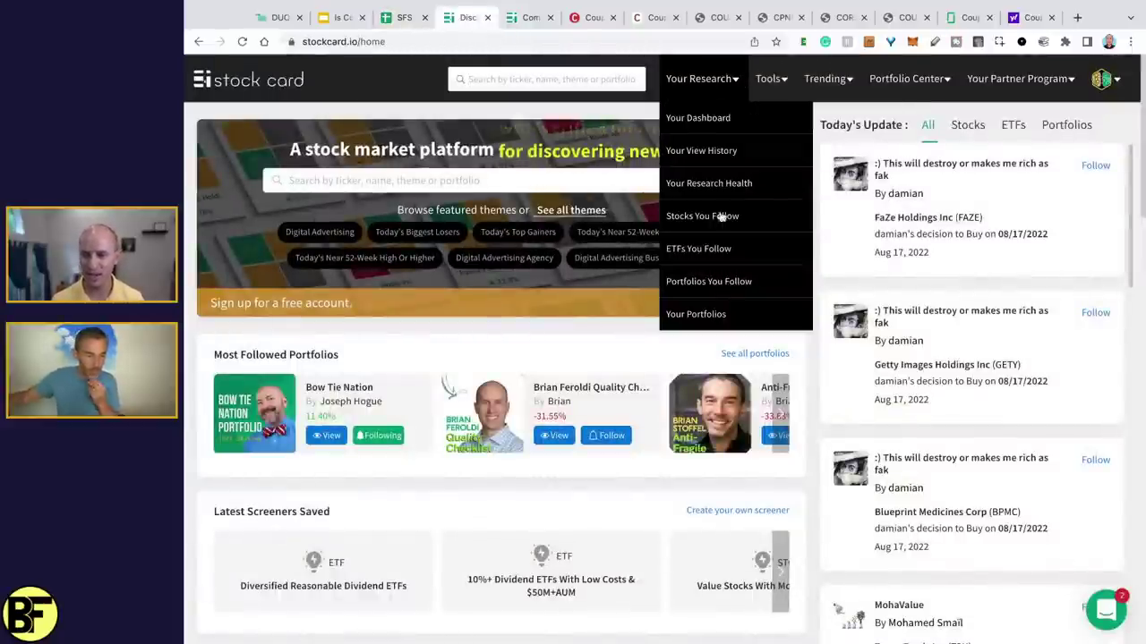
{"action": "left_click", "coordinate": [727, 314]}
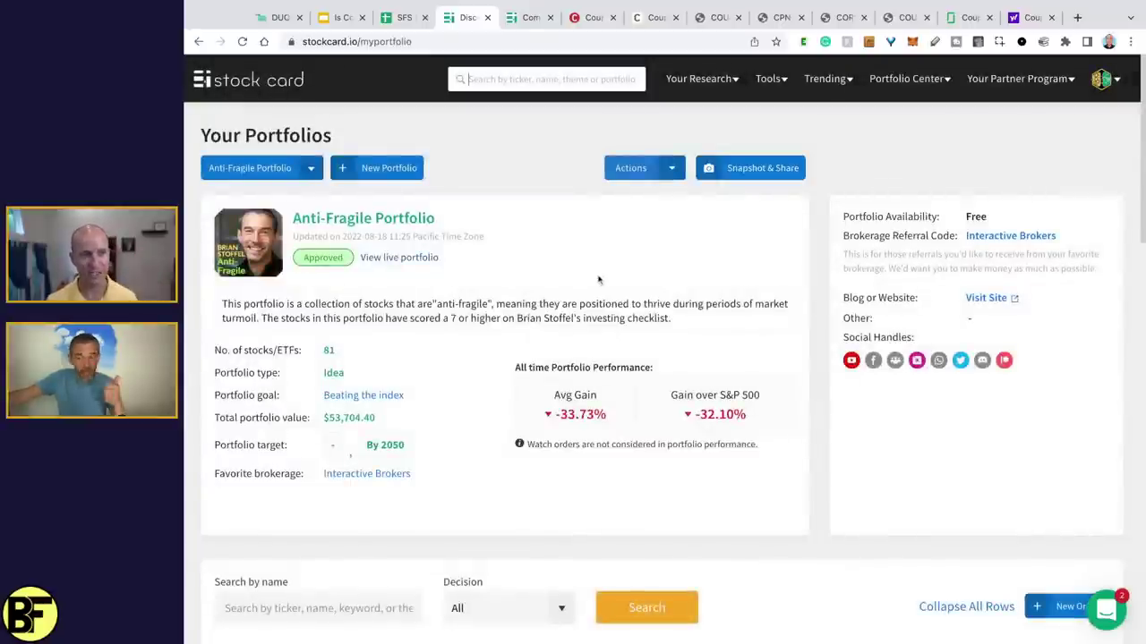
{"action": "left_click", "coordinate": [1061, 608]}
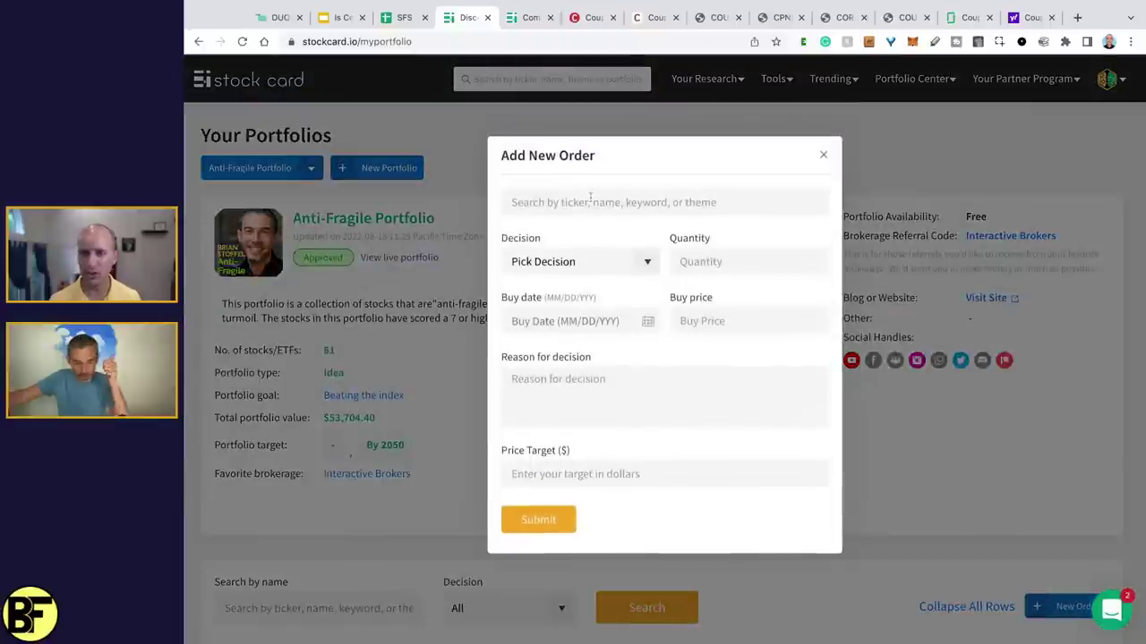
{"action": "type", "text": "cpng"}
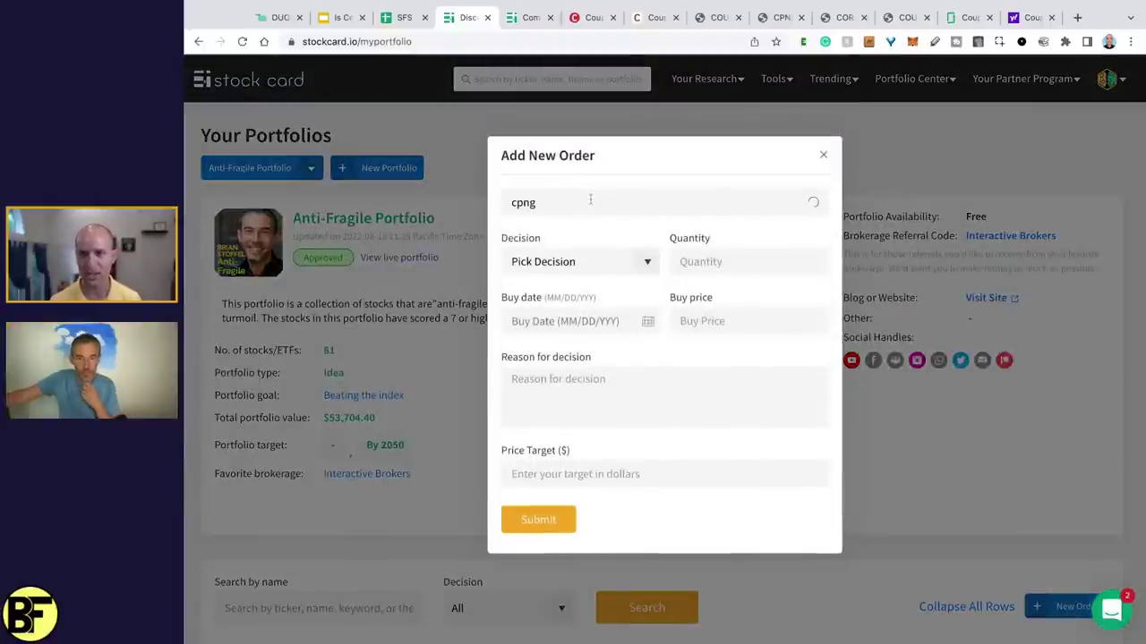
{"action": "left_click", "coordinate": [573, 251]}
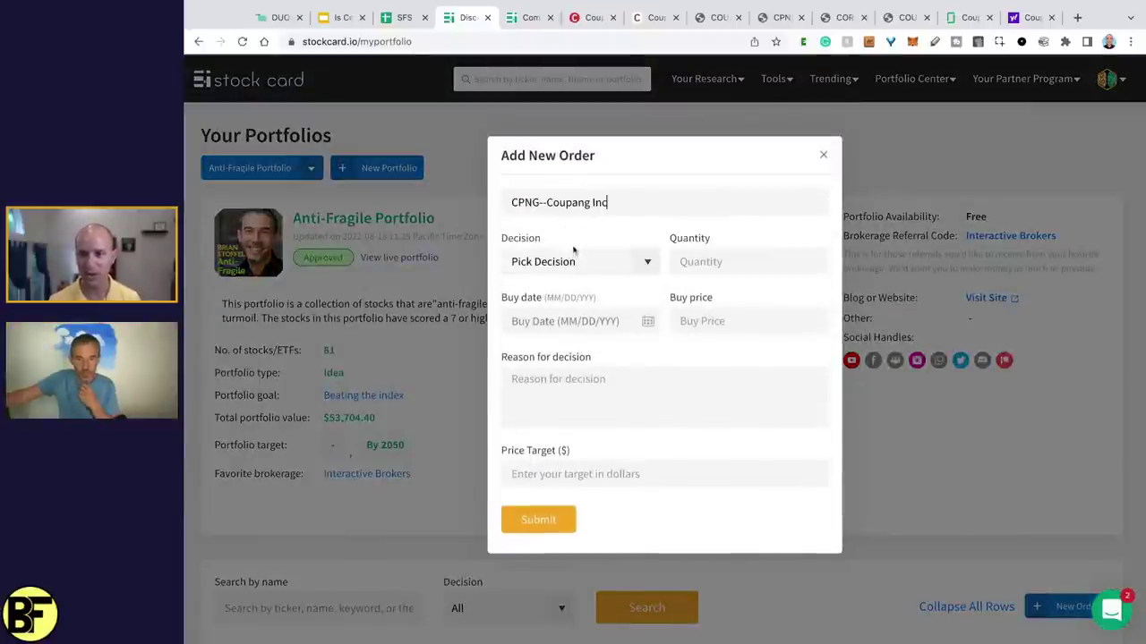
Set the Coupang order's decision to Buy, its buy date to 08/18/2022 and its quantity to 55
{"action": "left_click", "coordinate": [649, 264]}
{"action": "left_click", "coordinate": [573, 321]}
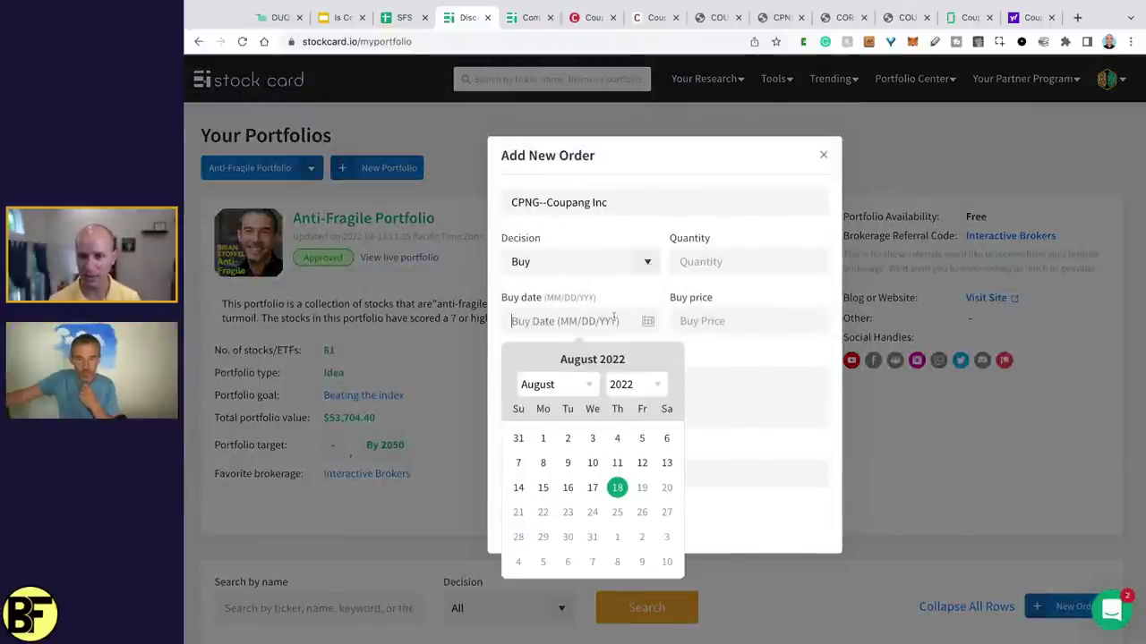
{"action": "left_click", "coordinate": [617, 486]}
{"action": "double_click", "coordinate": [710, 324]}
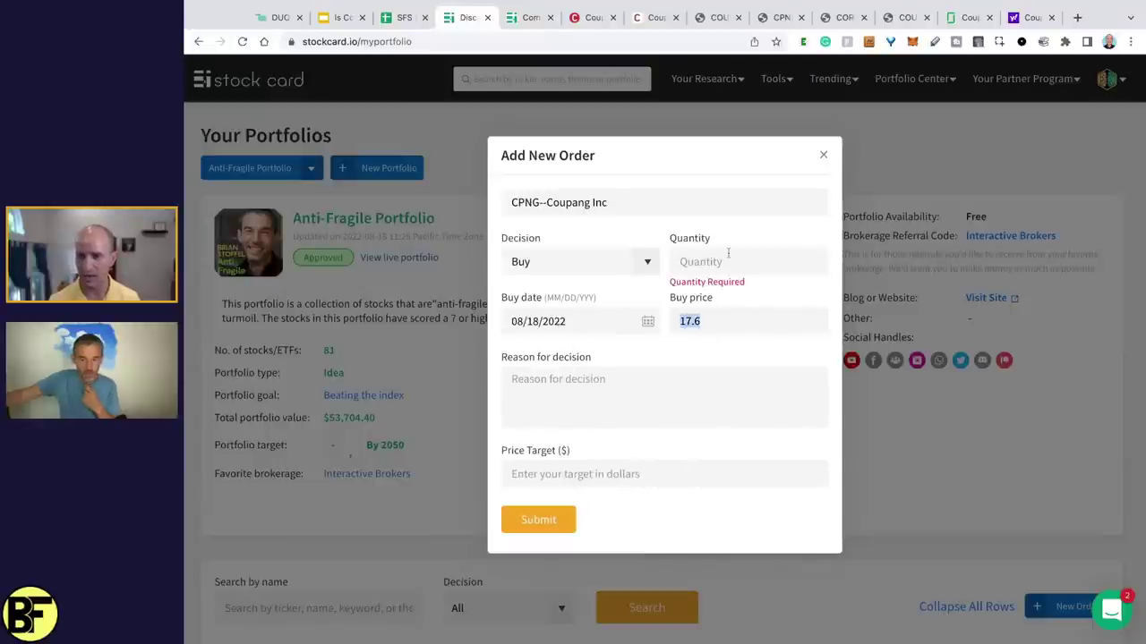
{"action": "left_click", "coordinate": [733, 260]}
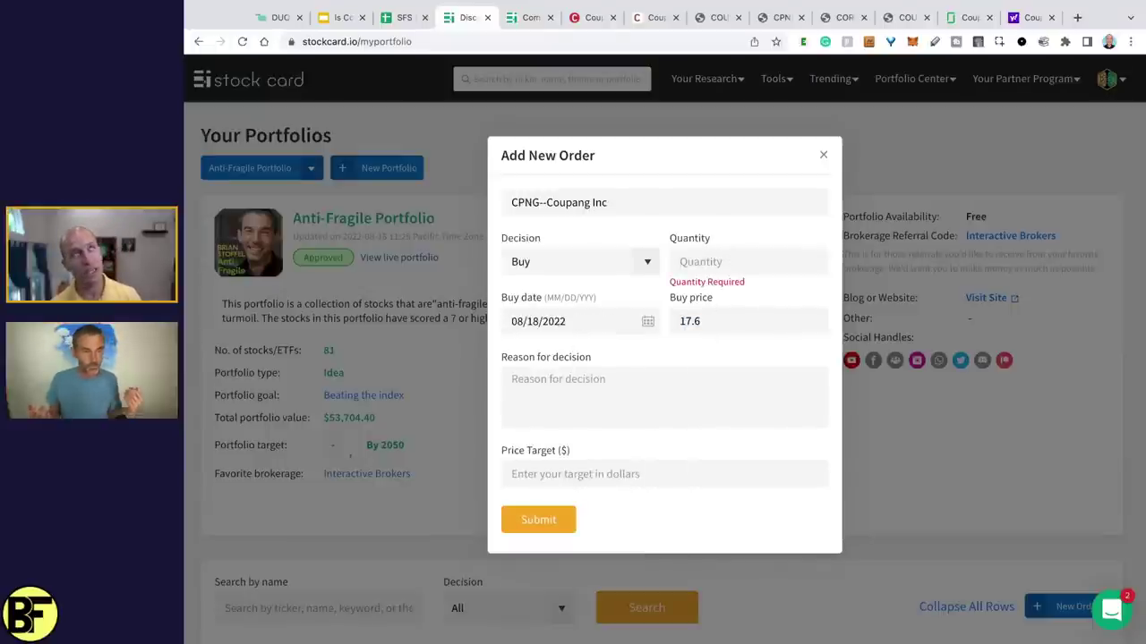
{"action": "type", "text": "55"}
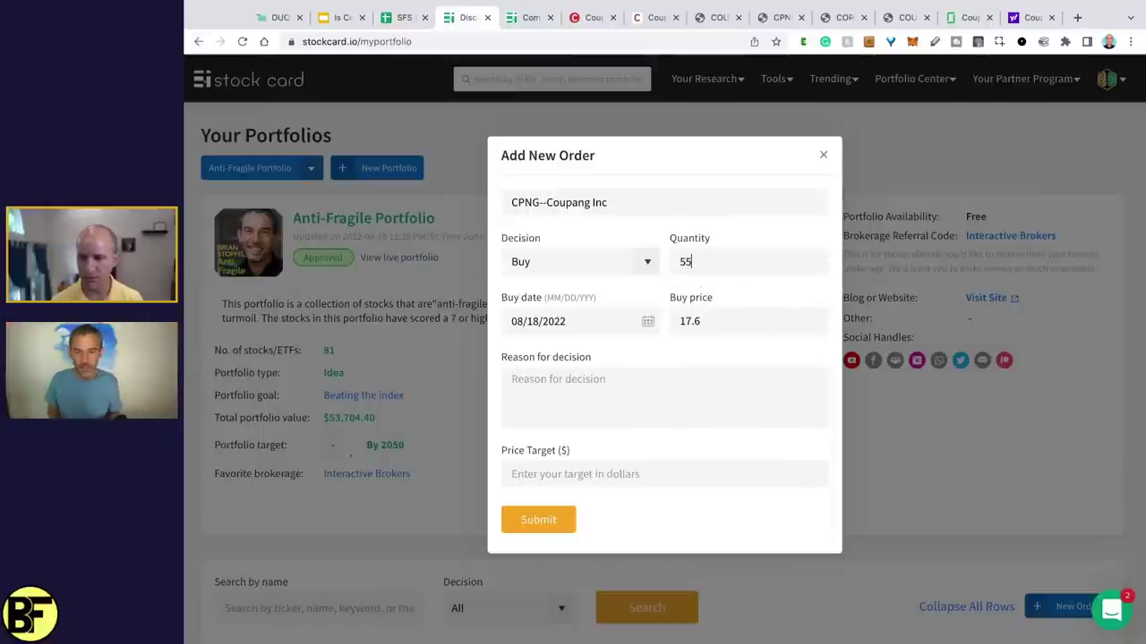
Enter "Score INCREASED to 11.5" as the reason for decision and submit the order to the Anti-Fragile Portfolio
{"action": "left_click", "coordinate": [624, 374]}
{"action": "type", "text": "Scor"}
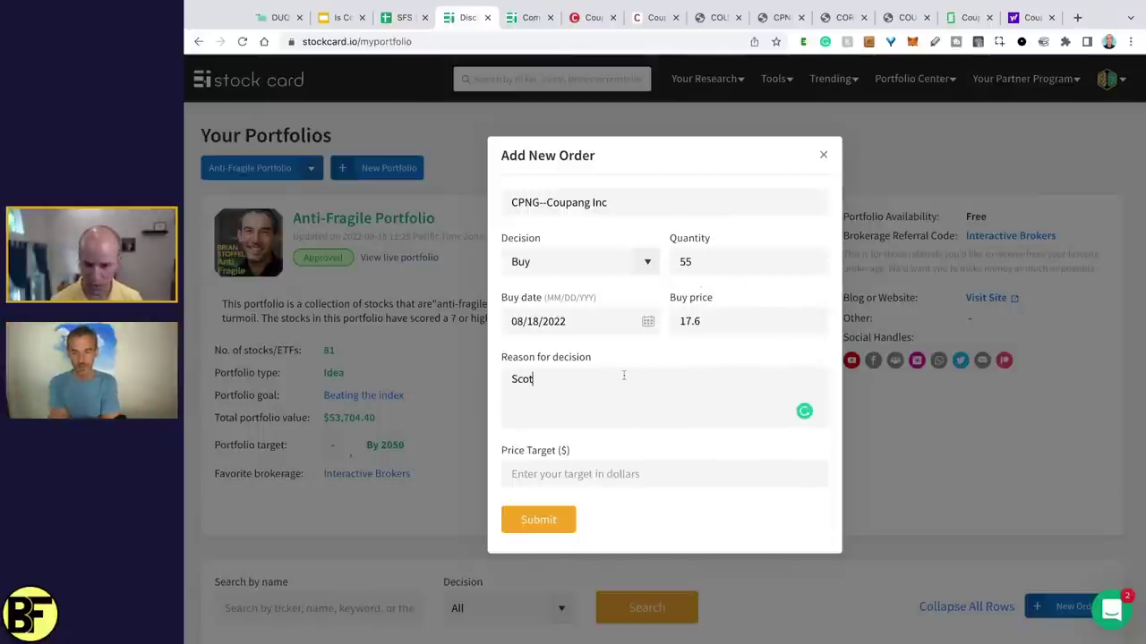
{"action": "type", "text": "e INCREASED"}
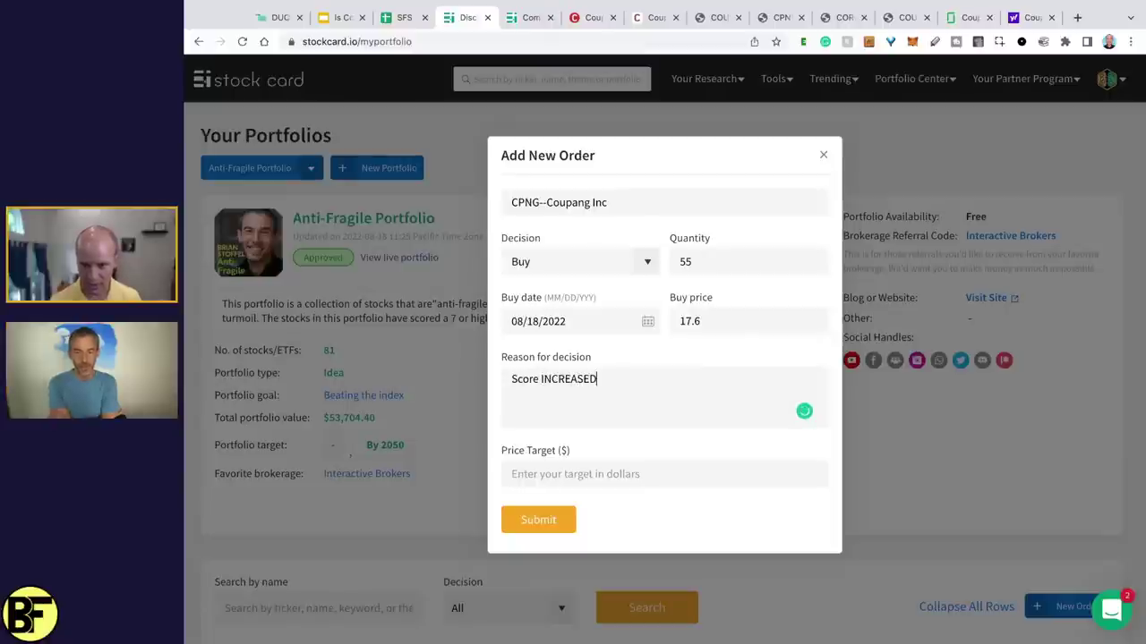
{"action": "type", "text": " to 11.56"}
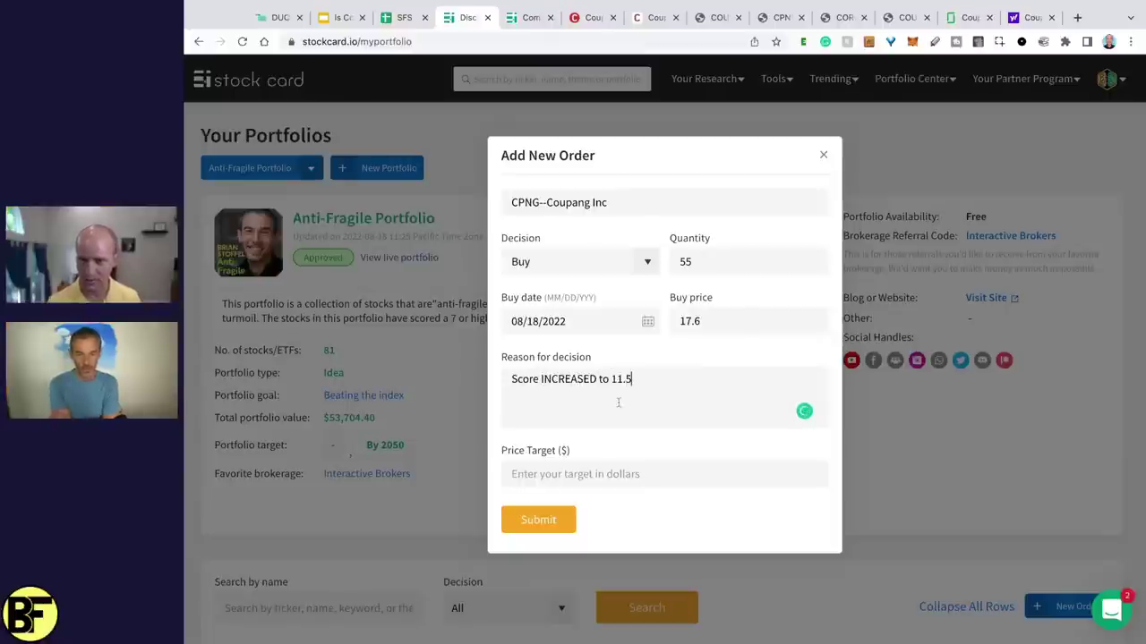
{"action": "left_click", "coordinate": [570, 519]}
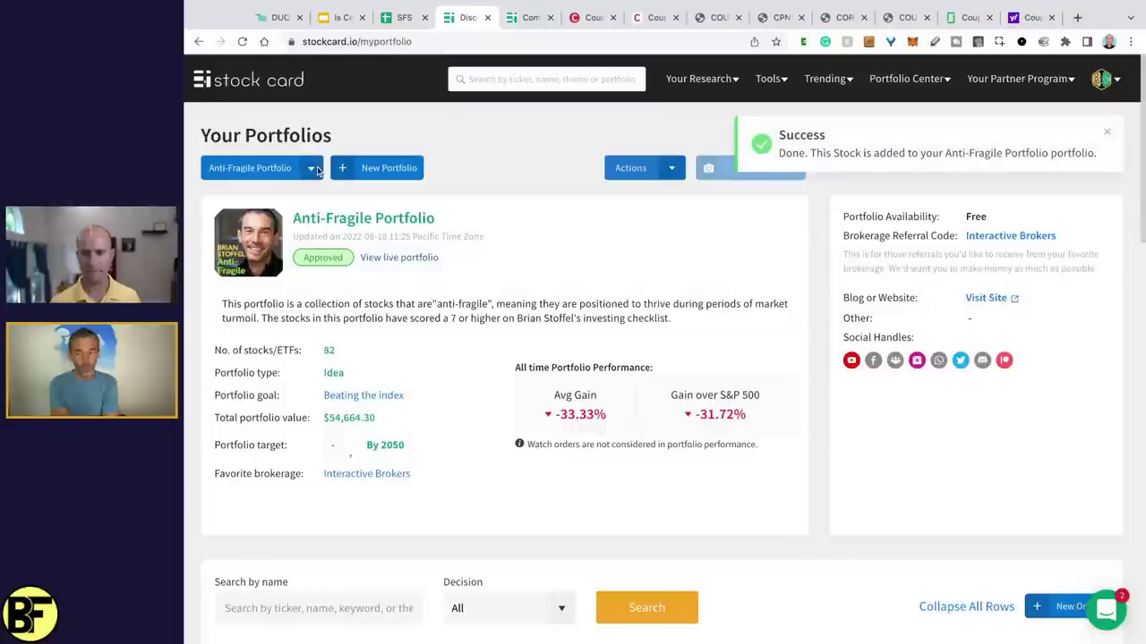
Open the Feroldi Anti-portfolio and start a new order there for CPNG--Coupang Inc
{"action": "left_click", "coordinate": [312, 169]}
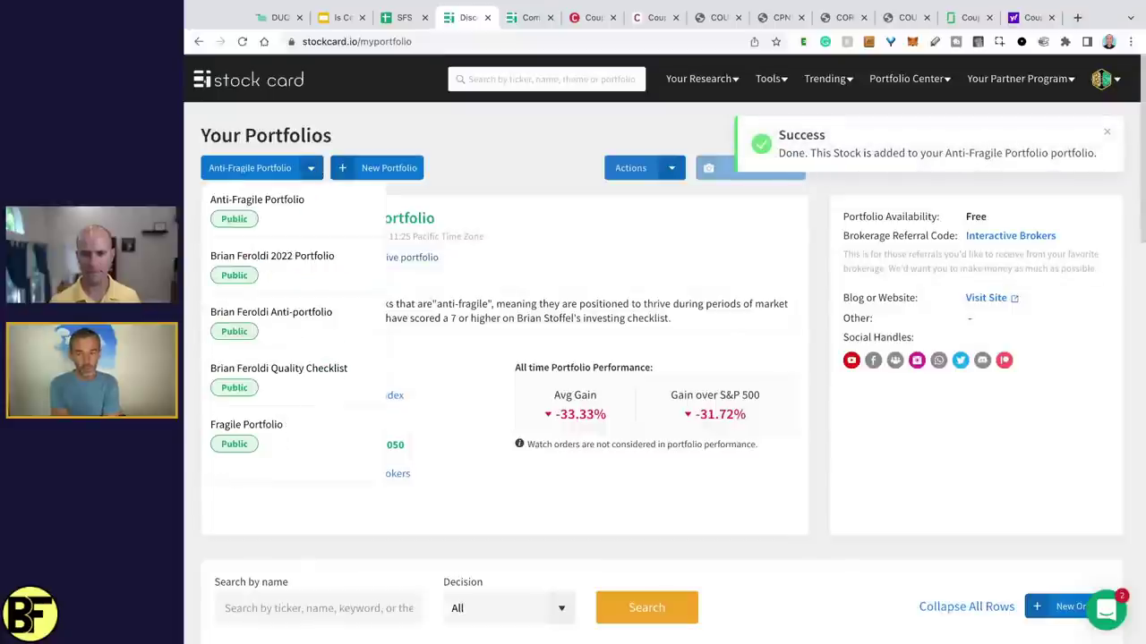
{"action": "left_click", "coordinate": [304, 309]}
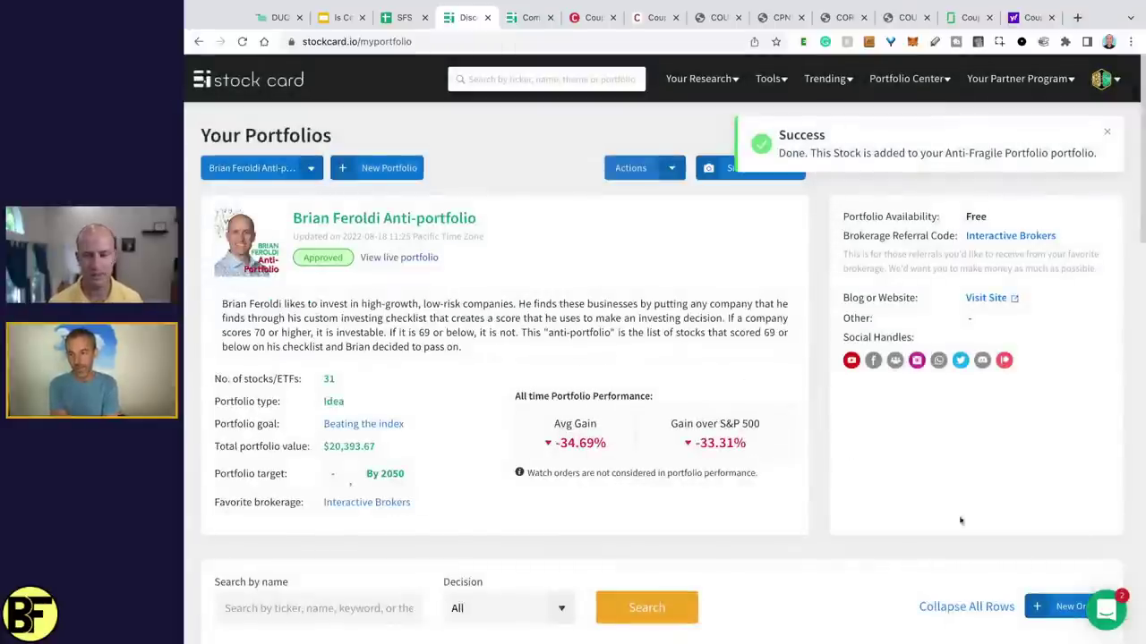
{"action": "left_click", "coordinate": [1063, 609]}
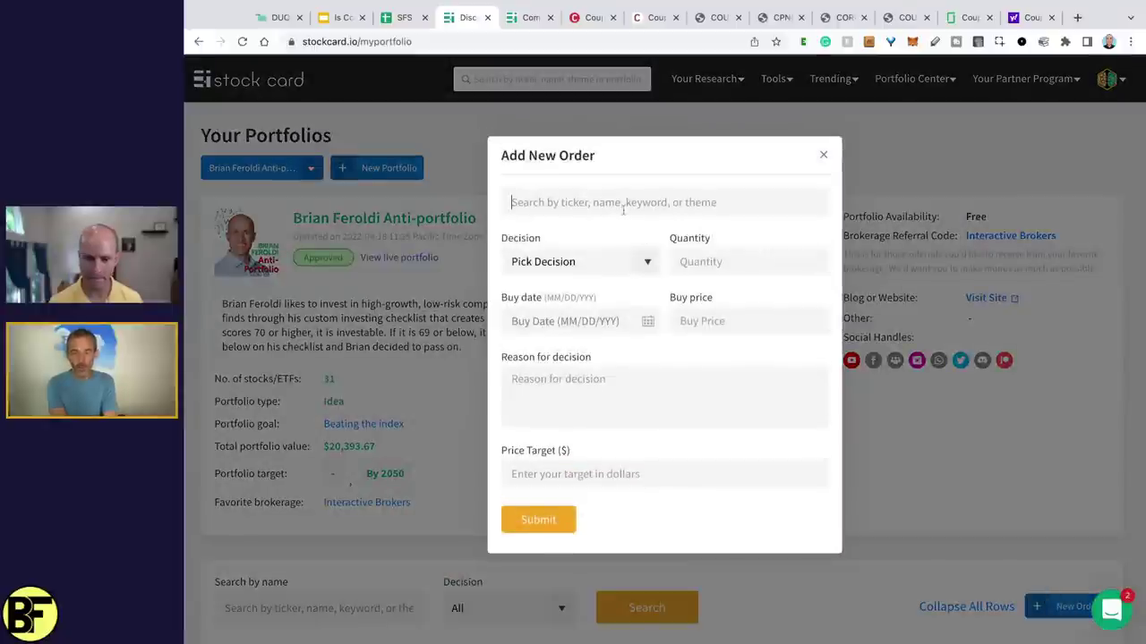
{"action": "left_click", "coordinate": [621, 205]}
{"action": "type", "text": "cpng"}
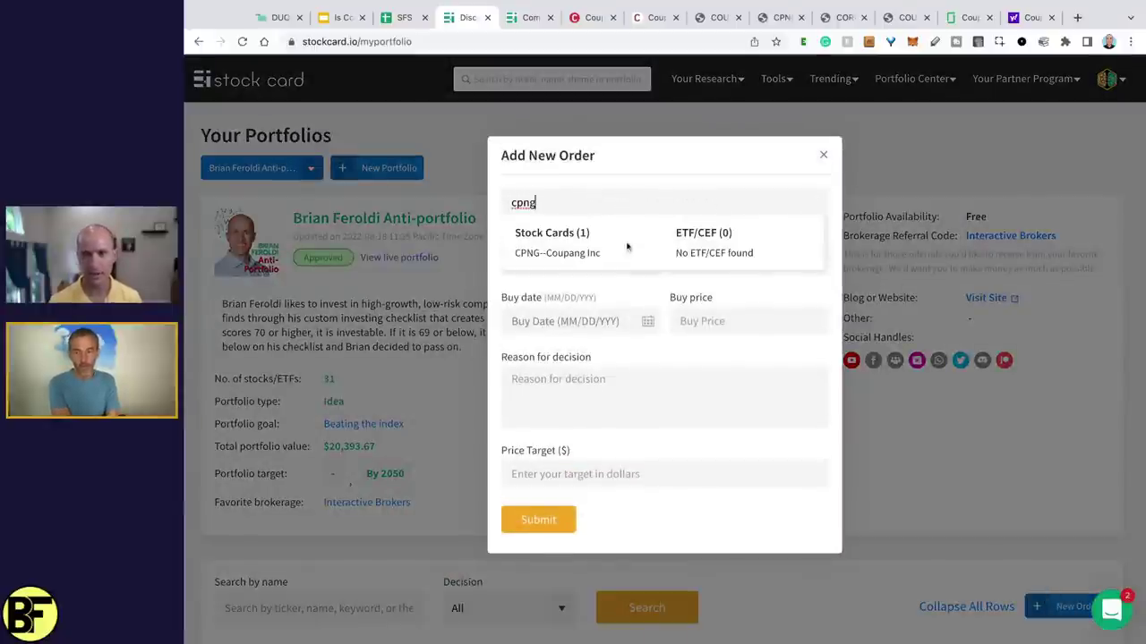
{"action": "left_click", "coordinate": [592, 255]}
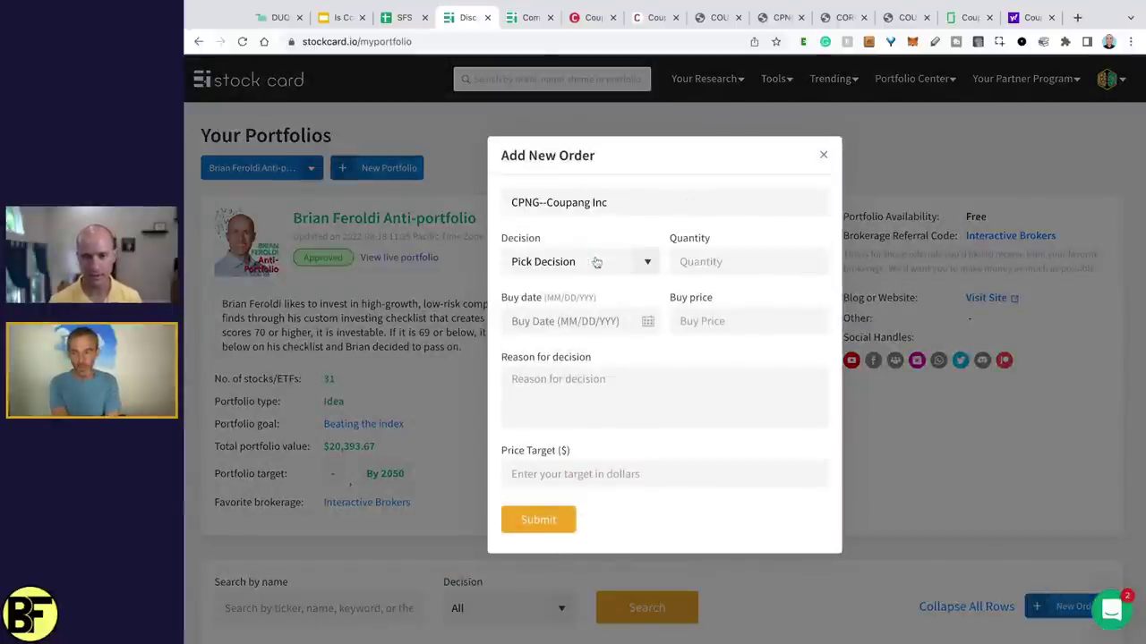
Set the Anti-portfolio order to a Buy dated 08/18/2022 with a quantity of 55
{"action": "left_click", "coordinate": [596, 262]}
{"action": "left_click", "coordinate": [573, 321]}
{"action": "left_click", "coordinate": [617, 486]}
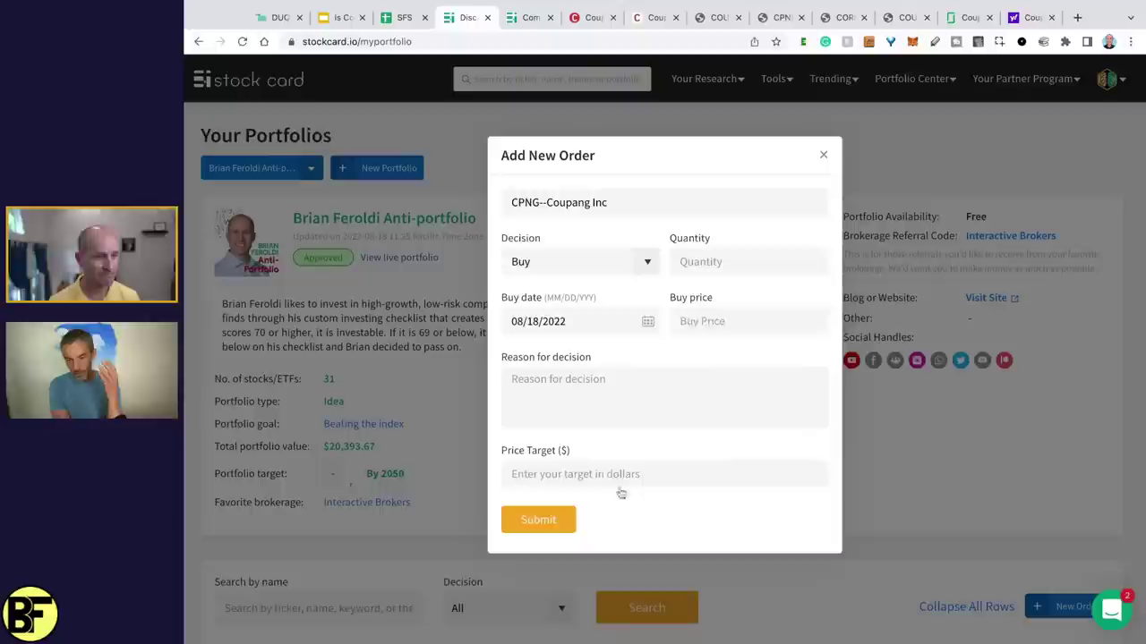
{"action": "left_click", "coordinate": [745, 260]}
{"action": "type", "text": "55"}
Enter "Score stayed the same at 55" as the reason for decision and submit the Coupang order to the Anti-portfolio
{"action": "left_click", "coordinate": [695, 371]}
{"action": "type", "text": "S"}
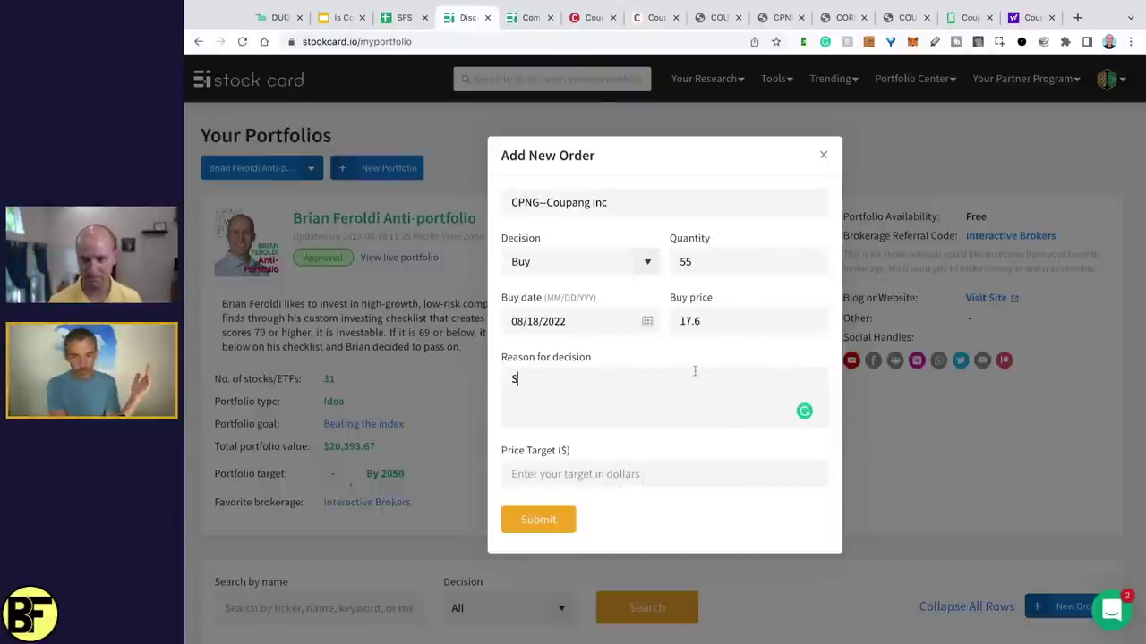
{"action": "type", "text": "core staye"}
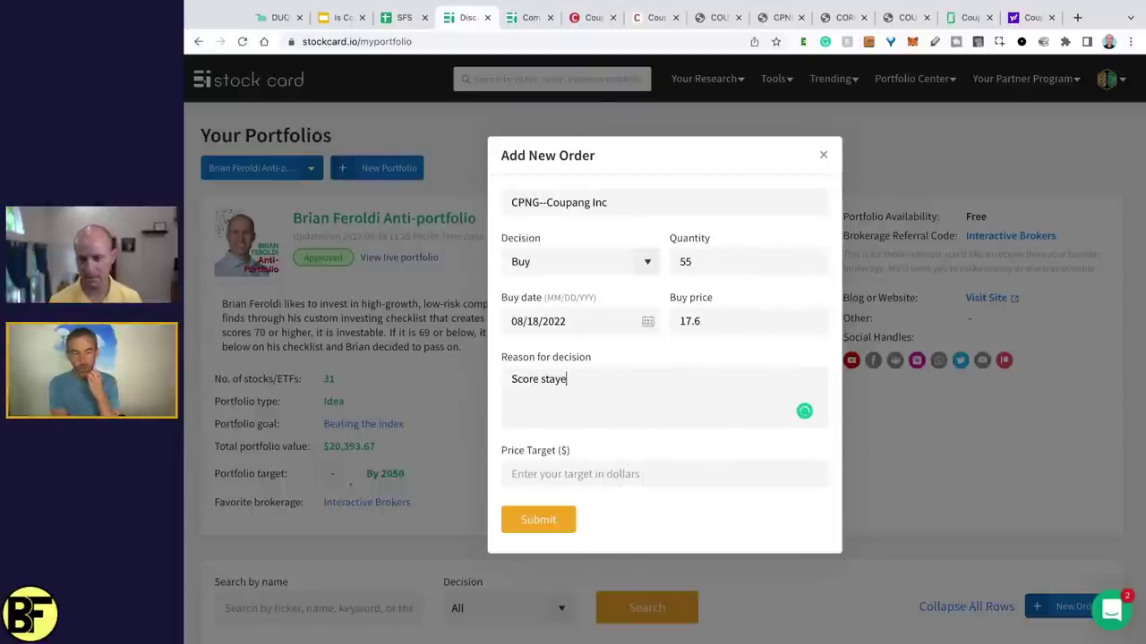
{"action": "type", "text": "d the same at 55"}
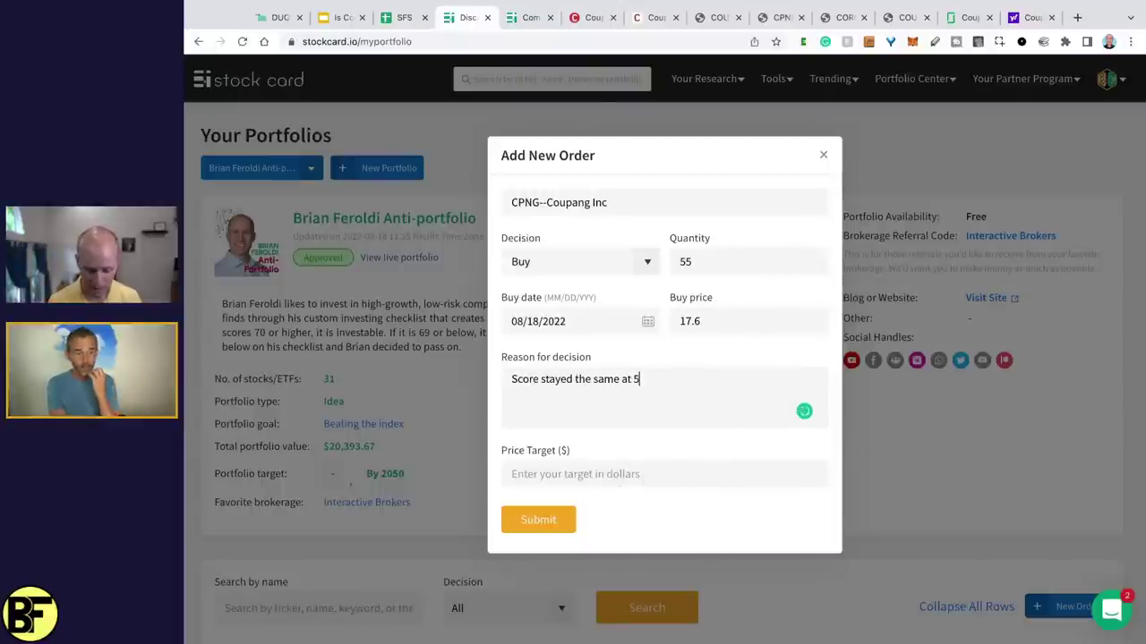
{"action": "left_click", "coordinate": [553, 515]}
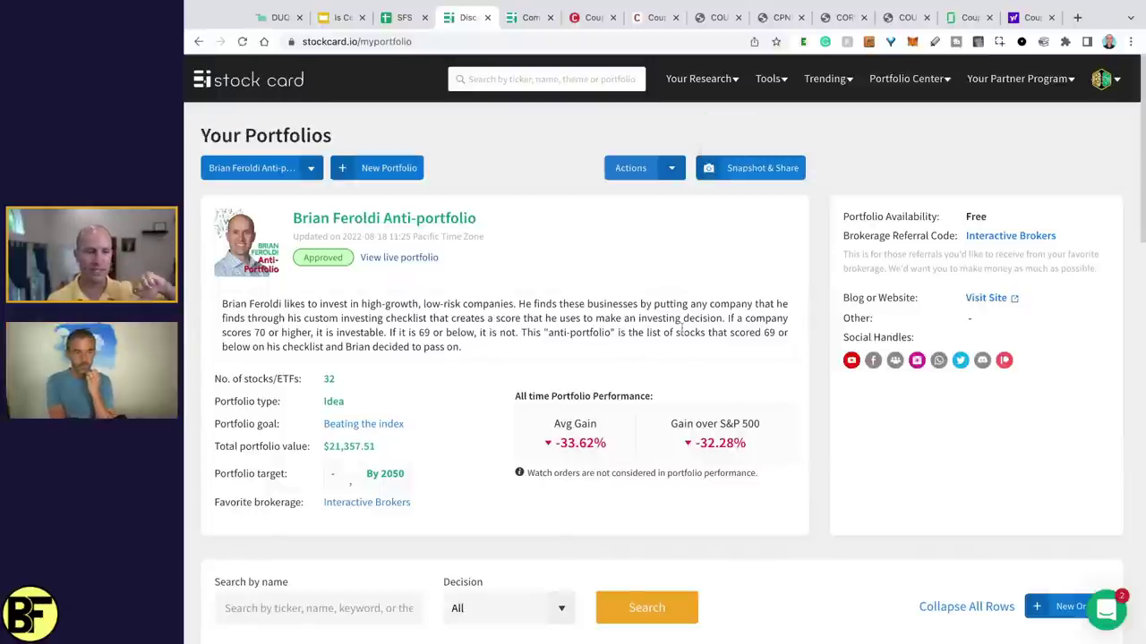
Review the Coupang orders listed in the Anti-portfolio and open the list of portfolios to switch to another one
{"action": "scroll", "coordinate": [742, 278], "scroll_direction": "down", "scroll_amount": 3}
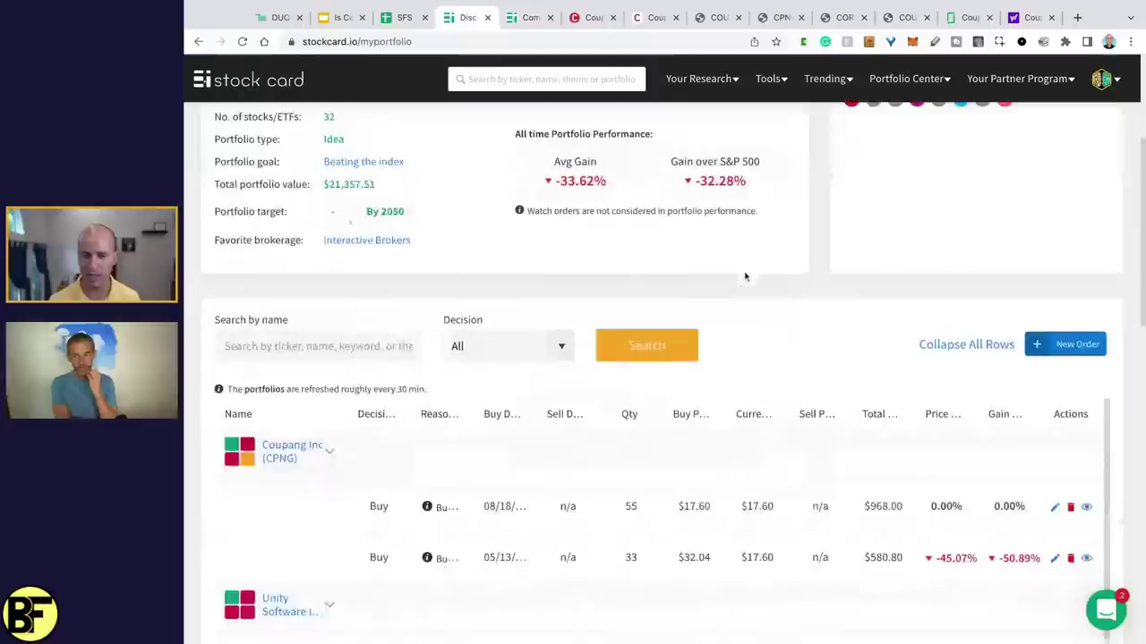
{"action": "scroll", "coordinate": [803, 248], "scroll_direction": "down", "scroll_amount": 1}
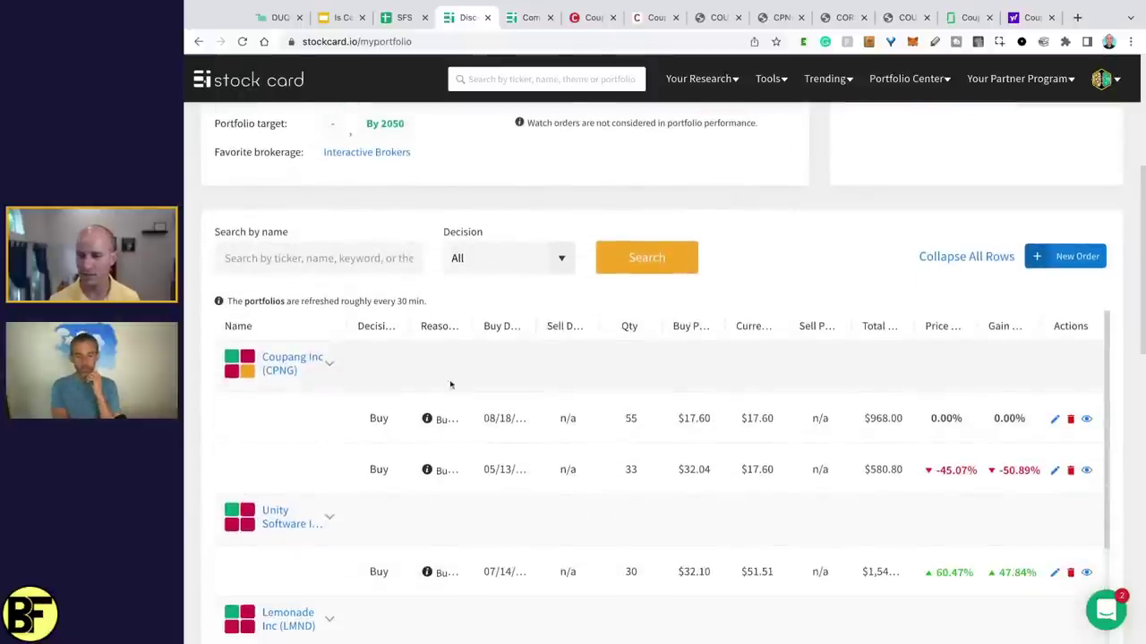
{"action": "scroll", "coordinate": [654, 414], "scroll_direction": "up", "scroll_amount": 2}
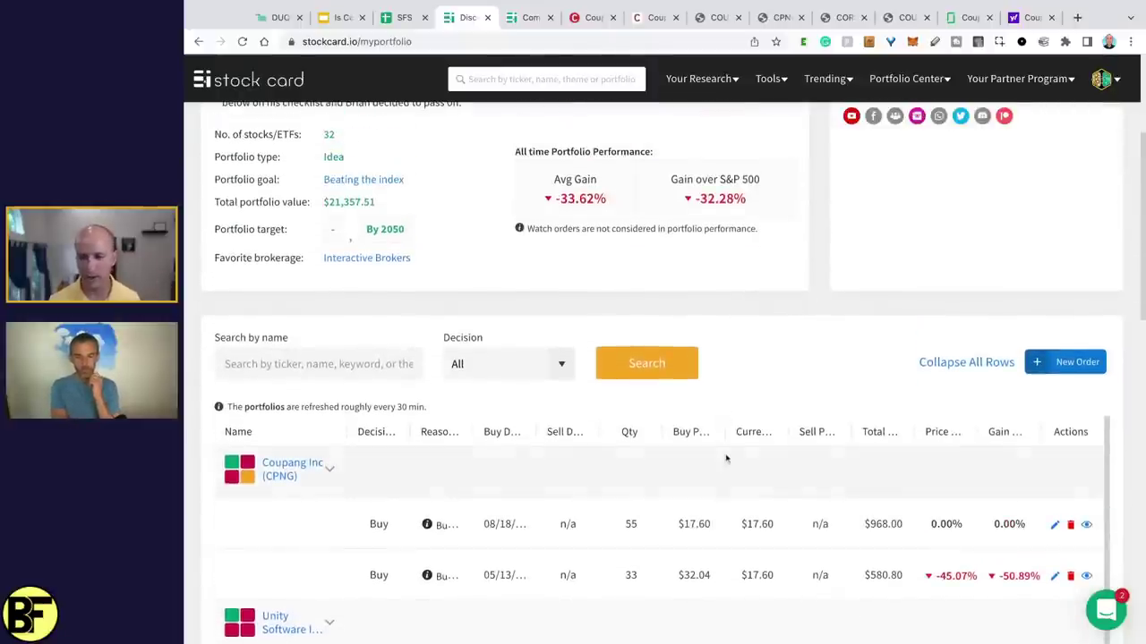
{"action": "scroll", "coordinate": [725, 458], "scroll_direction": "up", "scroll_amount": 3}
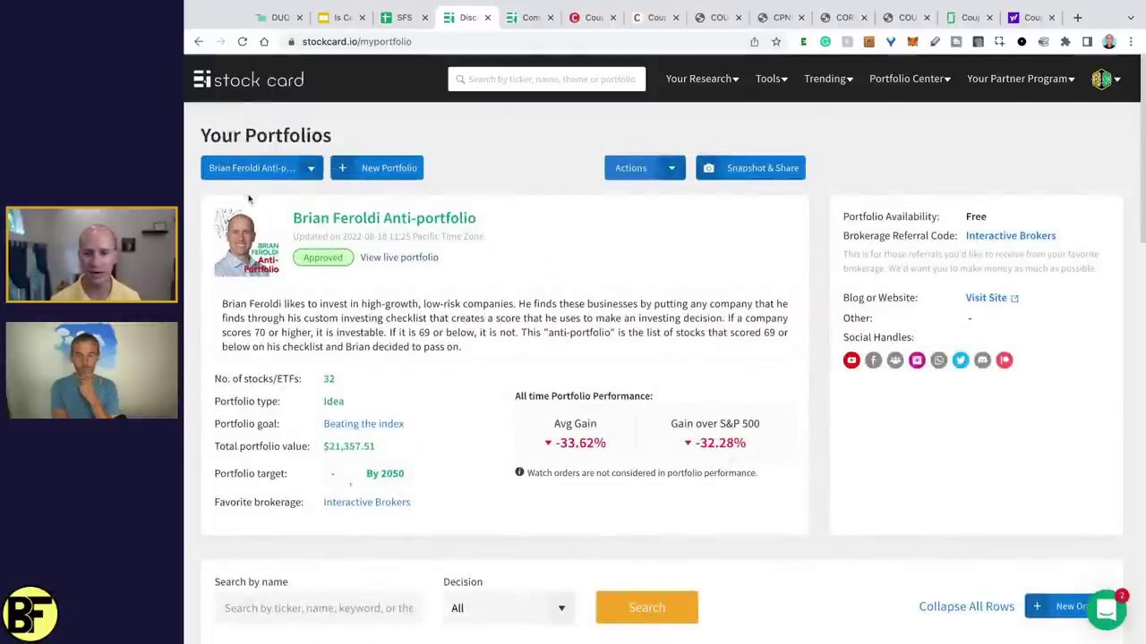
{"action": "left_click", "coordinate": [313, 173]}
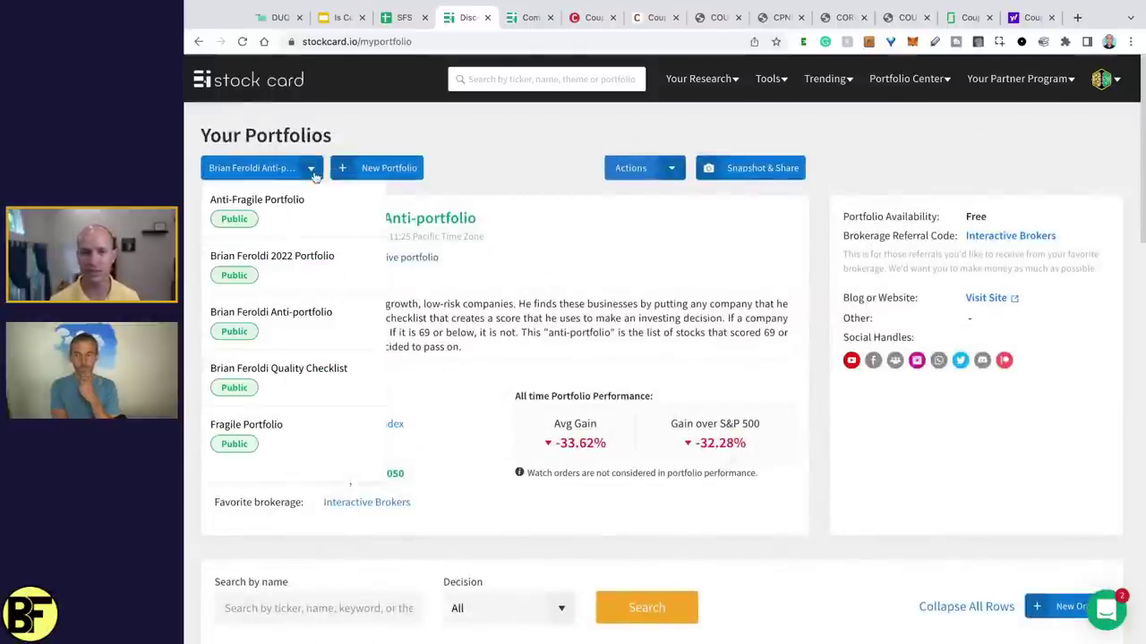